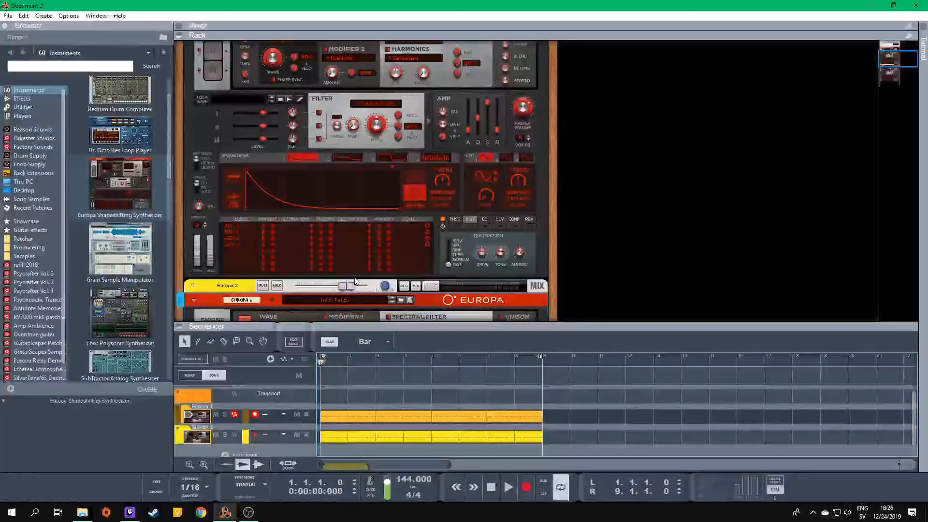
Solo the Europa 1 track in the sequencer and play the loop briefly.
left_click_drag(363, 332, 358, 264)
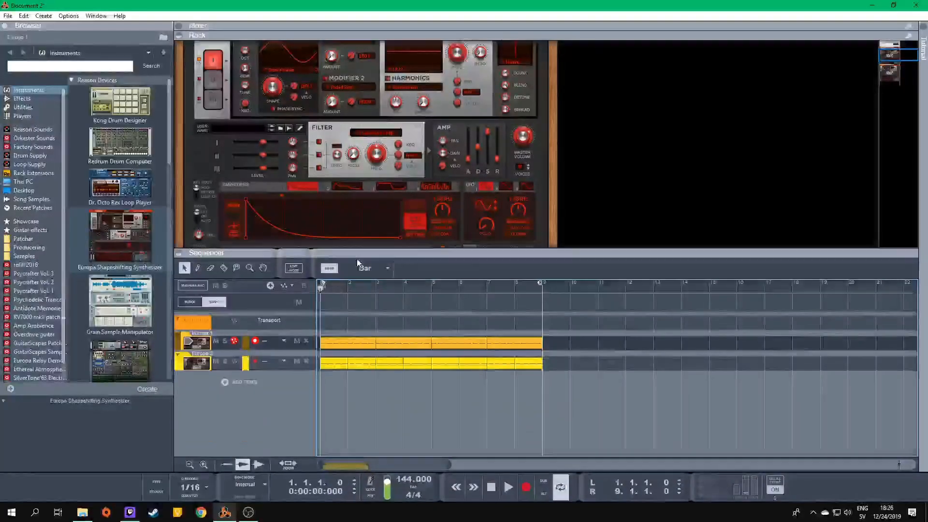
left_click(225, 341)
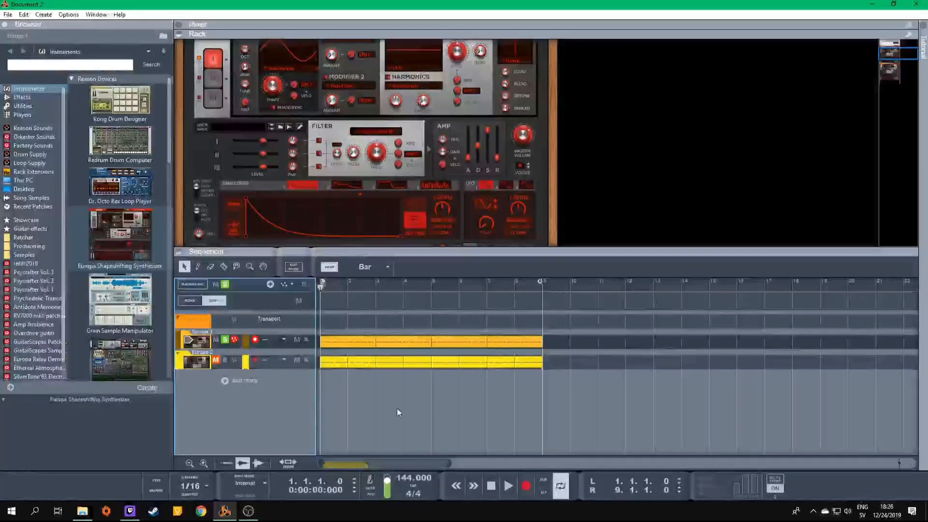
key("space")
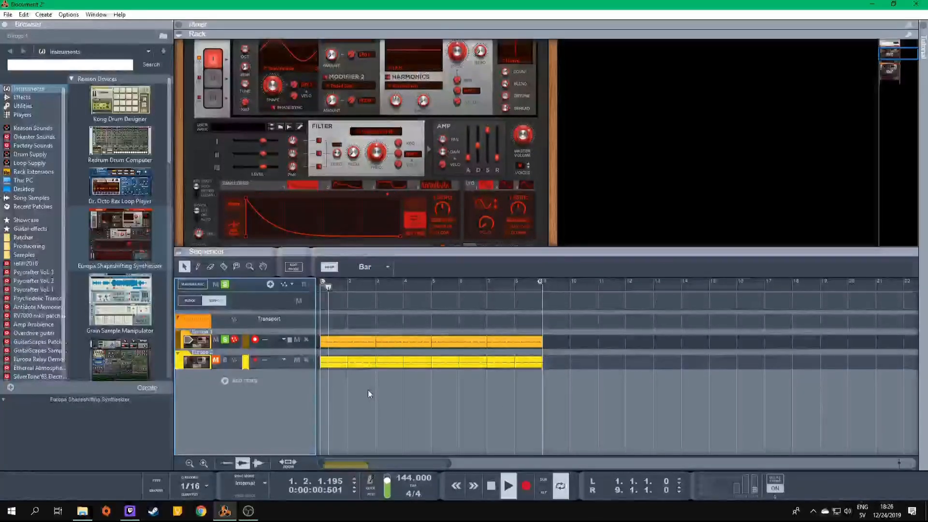
key("space")
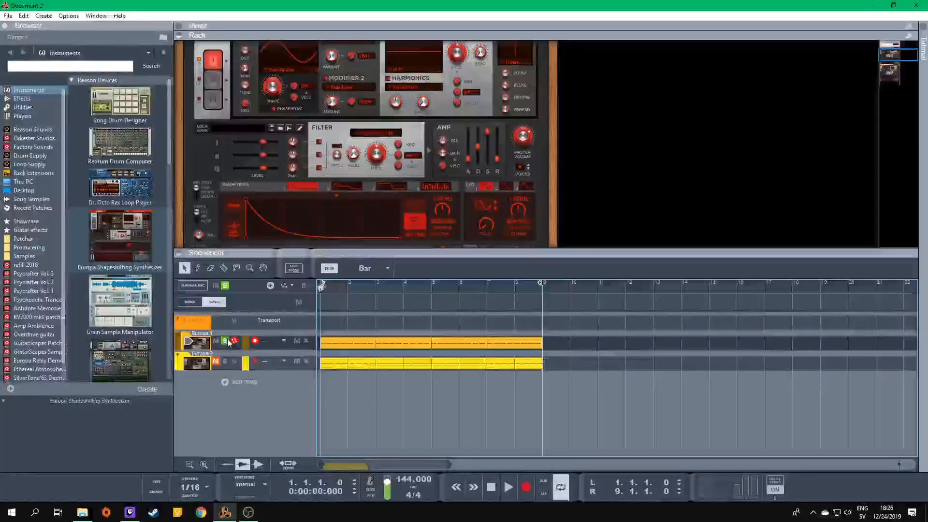
Enlarge the rack area and examine the first Europa synthesizer's engine, filter, amp, envelope and modulation sections.
left_click_drag(325, 267, 321, 380)
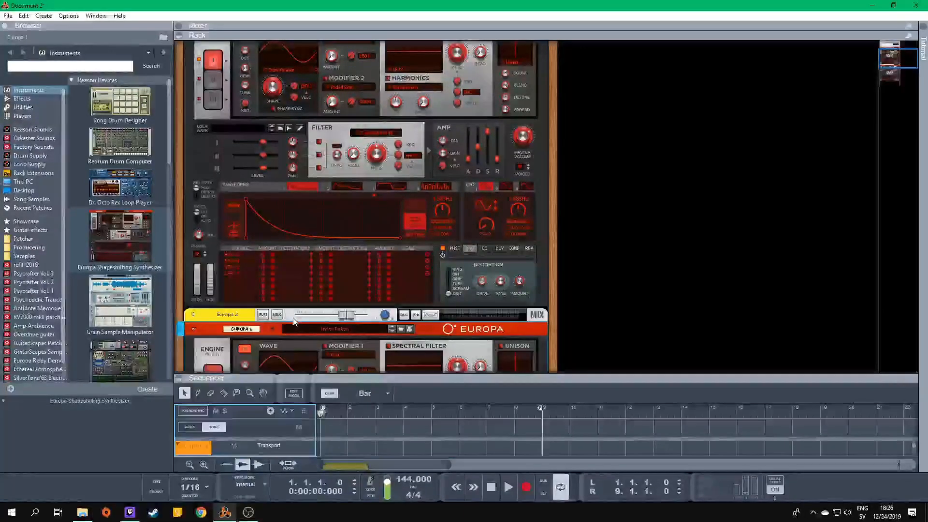
scroll(300, 315, "up", 3)
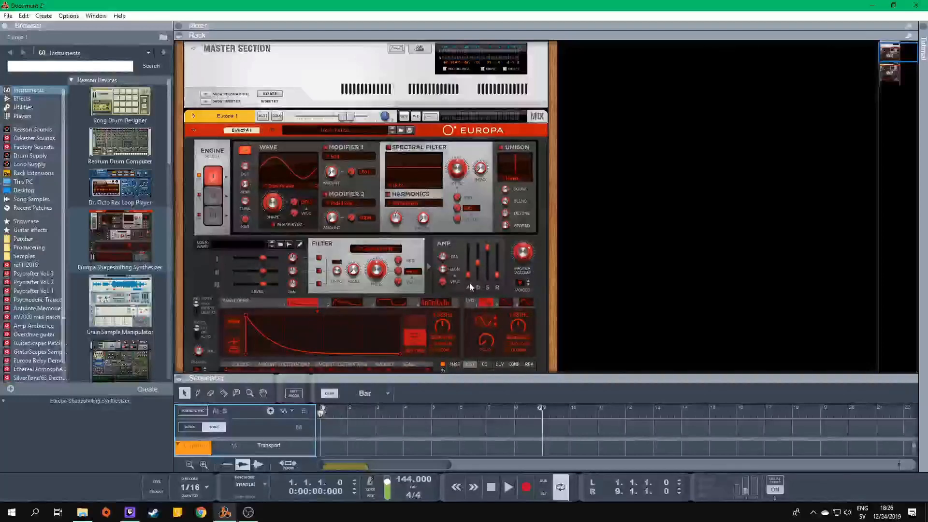
scroll(218, 236, "down", 3)
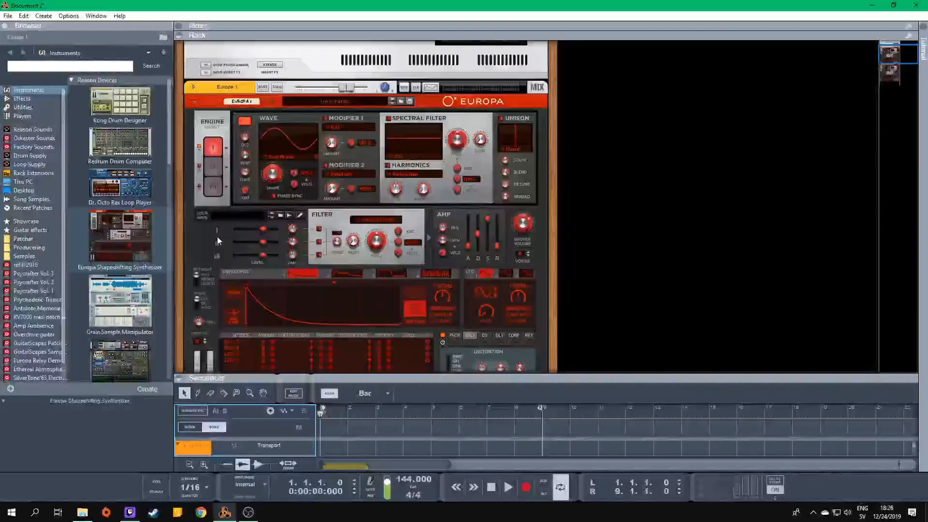
scroll(246, 219, "up", 1)
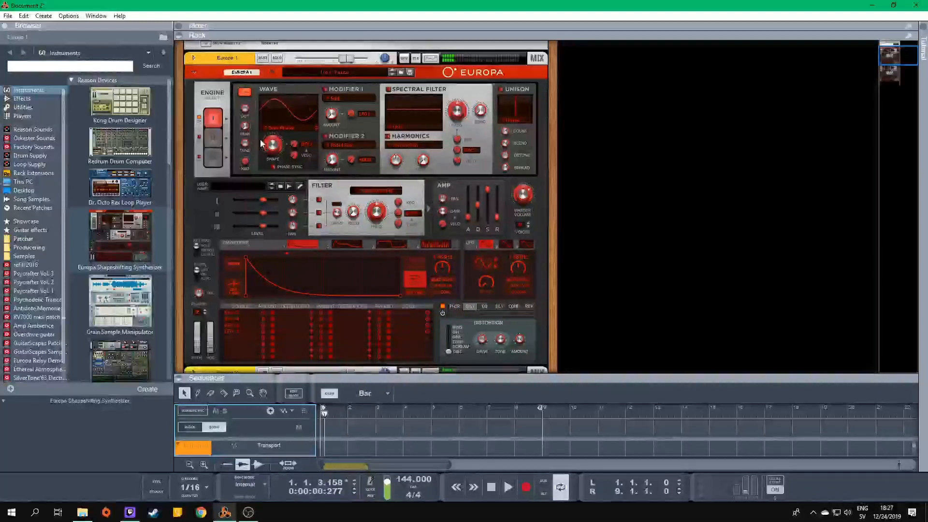
key("space")
scroll(285, 191, "up", 3)
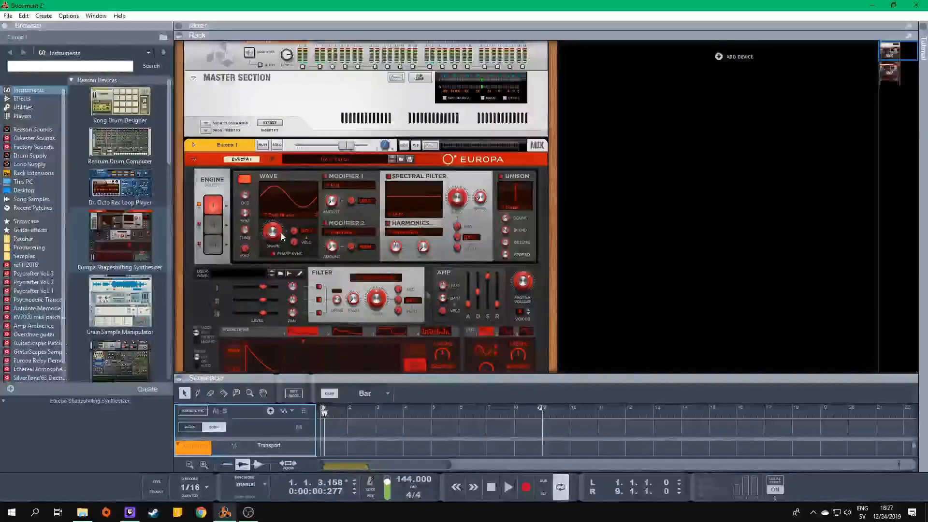
scroll(261, 231, "down", 1)
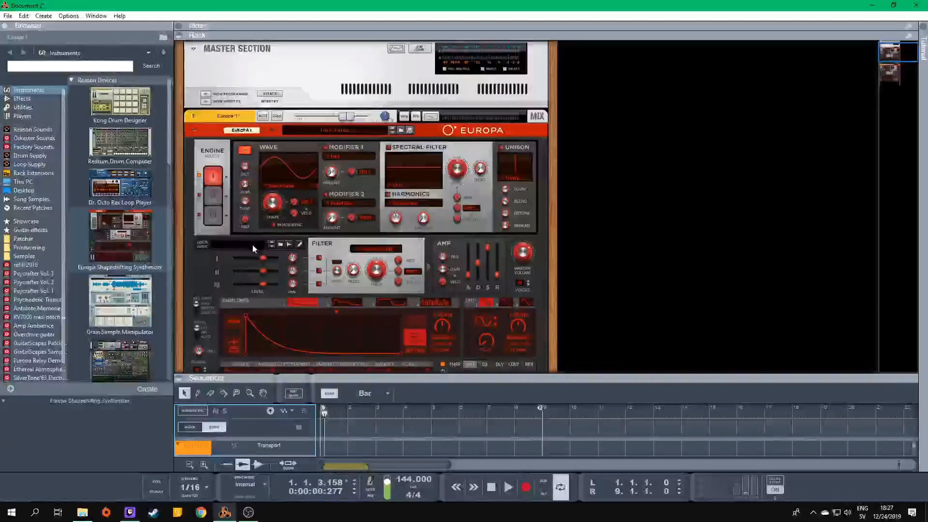
scroll(338, 323, "down", 3)
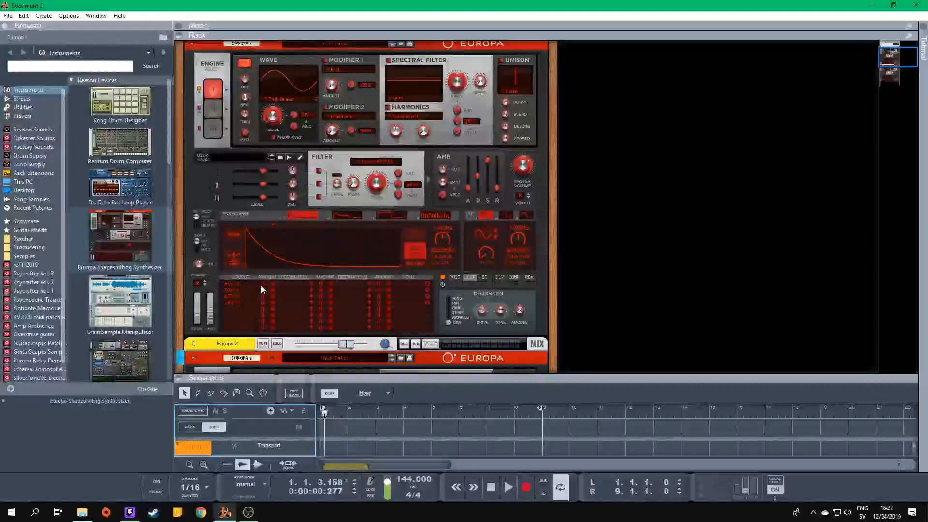
Set the sources of the first two modulation matrix rows on Europa 1 to Envelope 1 and Envelope 2.
left_click(236, 290)
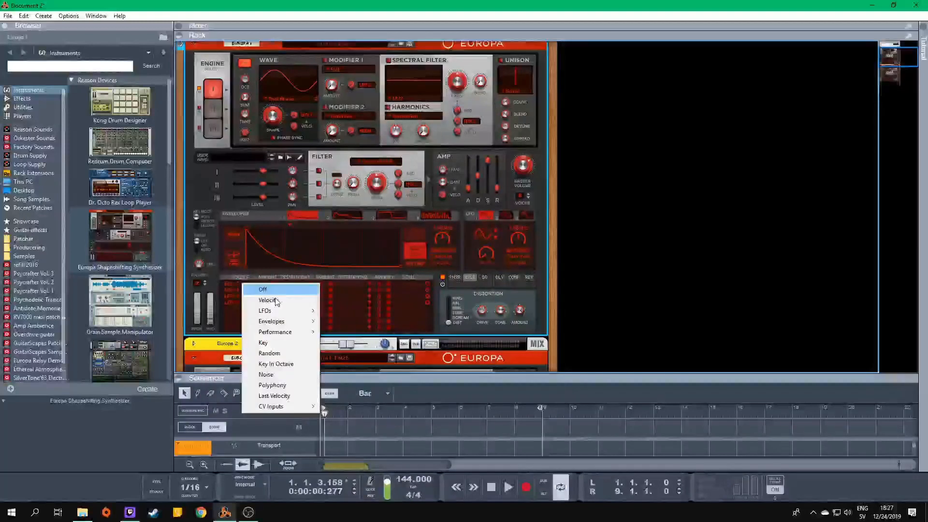
mouse_move(310, 316)
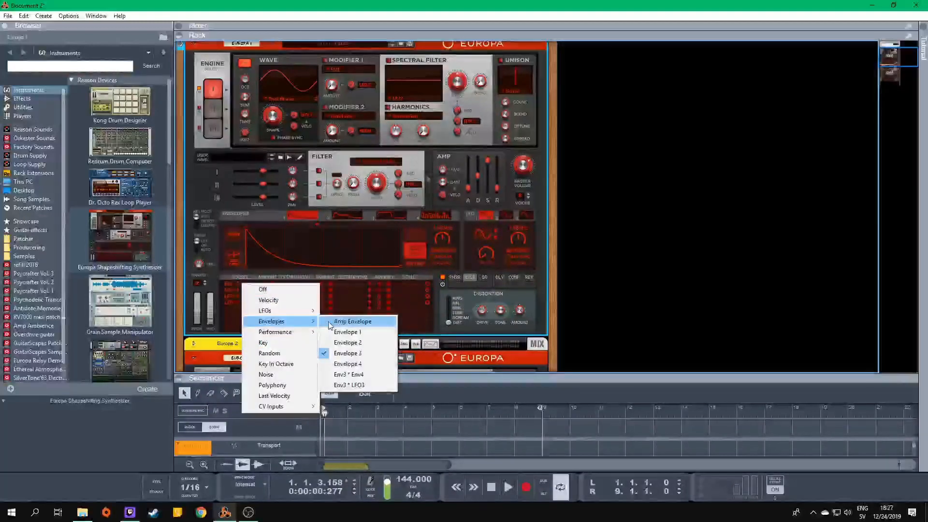
left_click(352, 332)
left_click(248, 288)
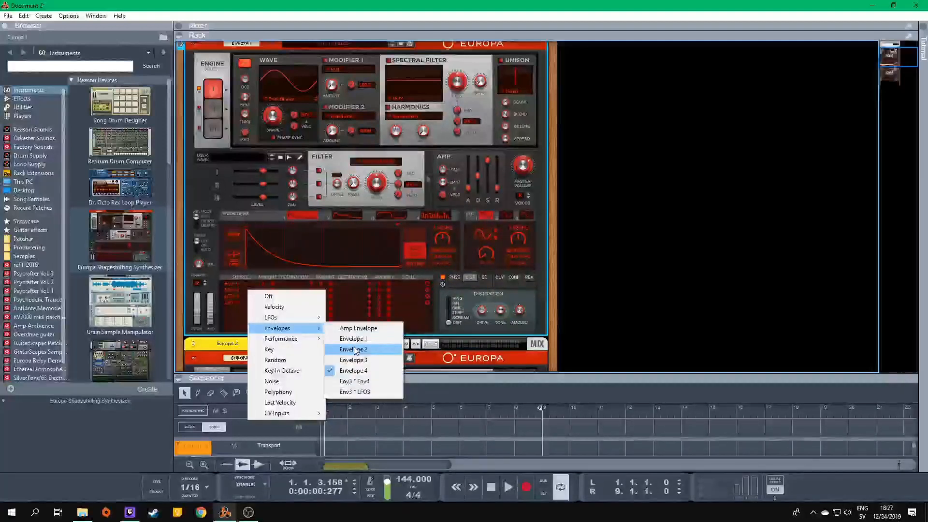
left_click(349, 349)
Assign Engine 1 Pitch as the first destination of the Envelope 1 modulation row.
left_click(282, 285)
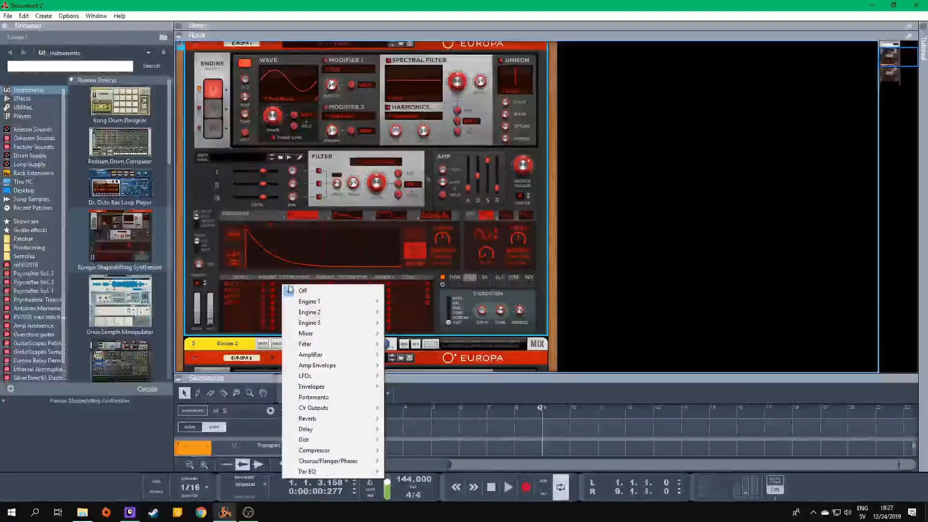
mouse_move(333, 303)
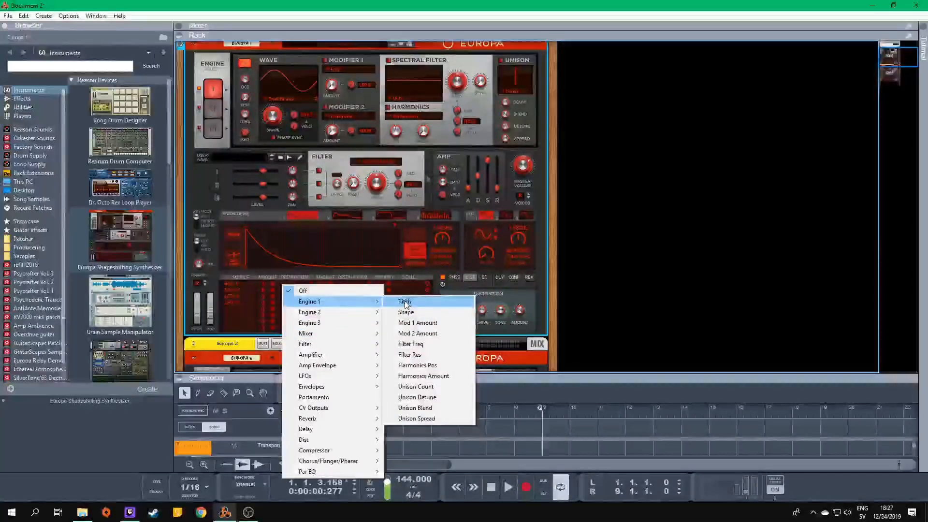
left_click(405, 302)
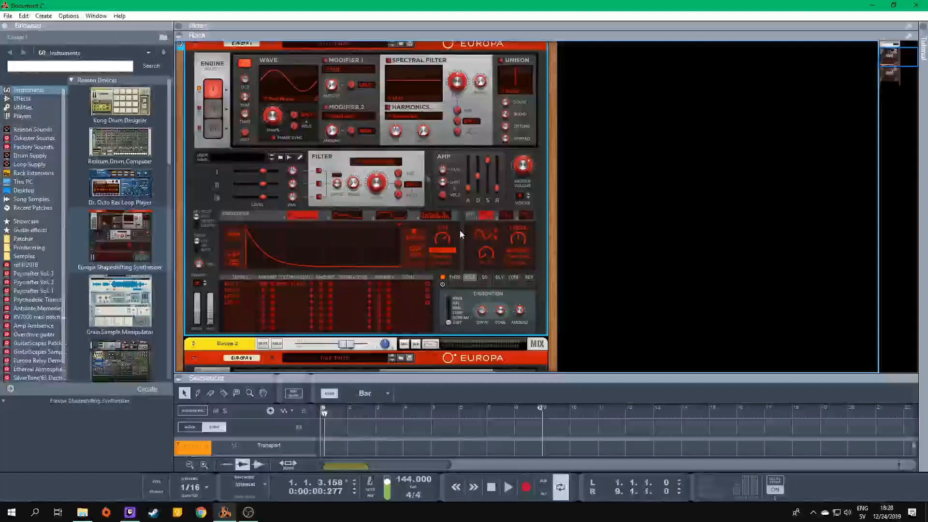
Load a decaying preset curve into Envelope 1 and reshape it into a steep, short initial decay.
left_click(232, 234)
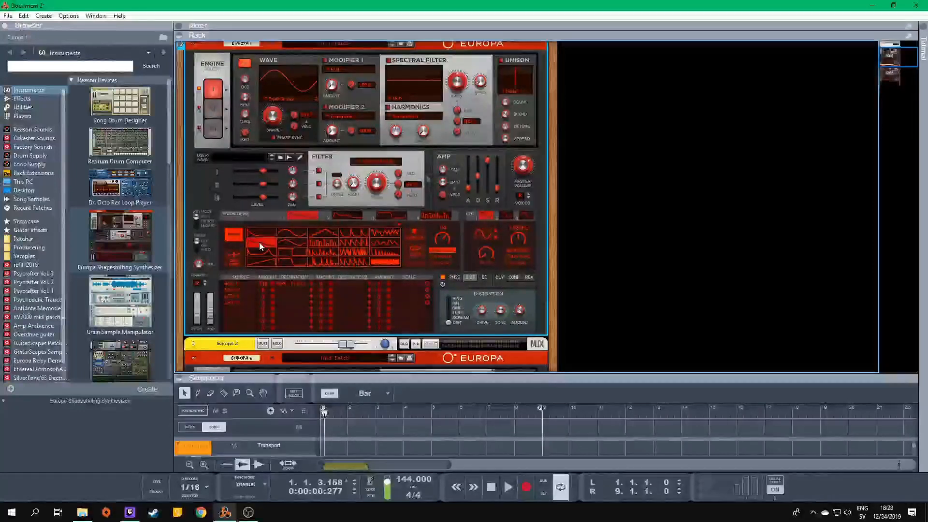
left_click(253, 243)
left_click_drag(262, 233, 247, 232)
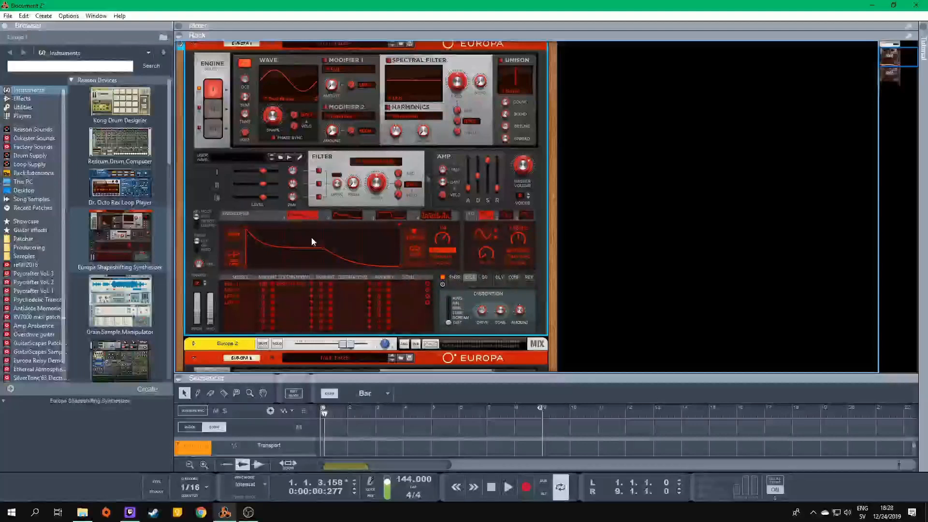
left_click_drag(324, 250, 262, 275)
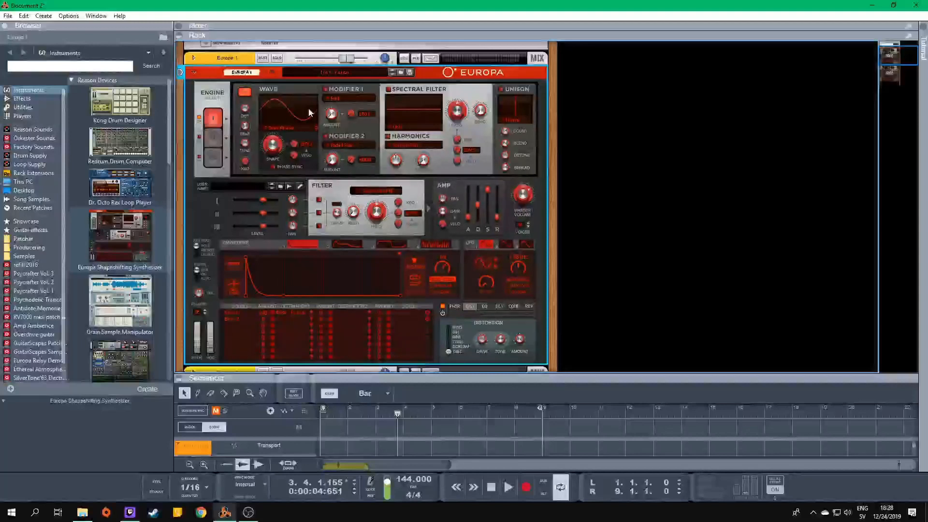
Enable Phase Sync on Engine 1 and audition the sound from the start of the song.
left_click(273, 168)
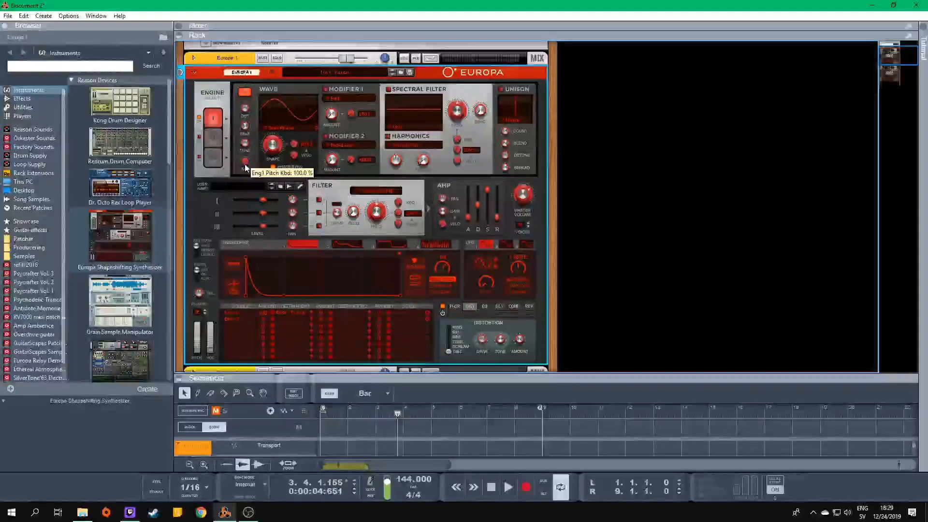
left_click(334, 410)
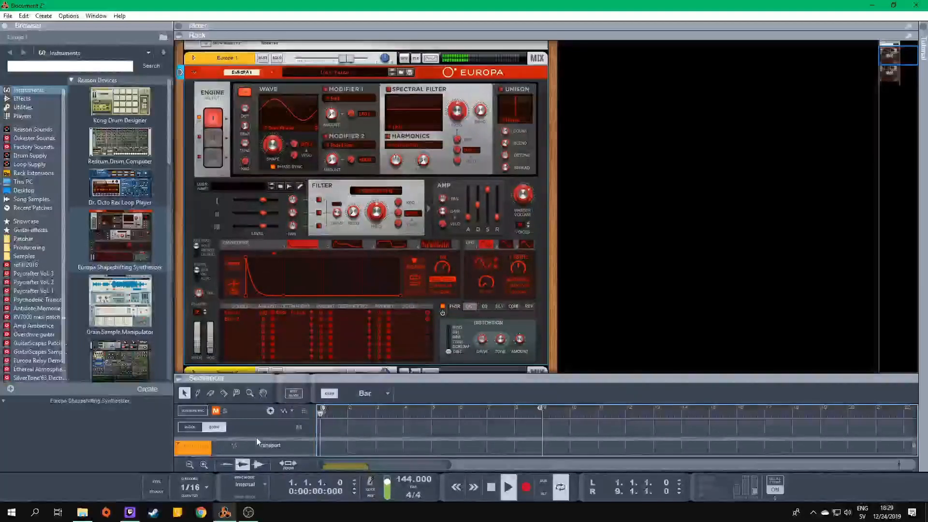
key("space")
left_click(246, 112)
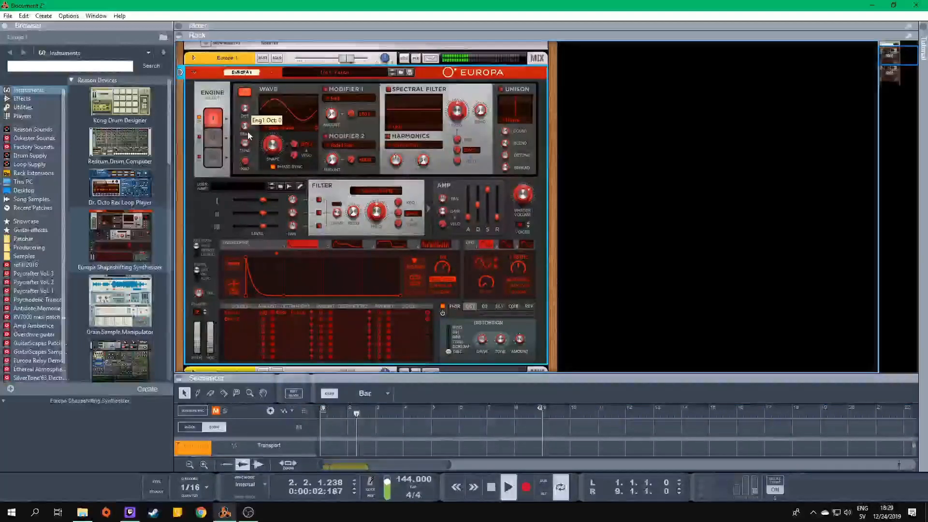
key("space")
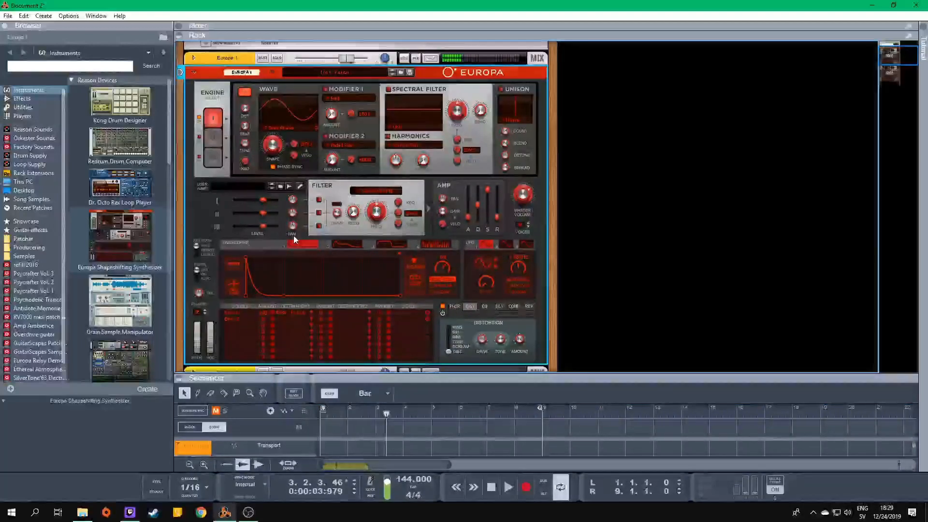
left_click(329, 412)
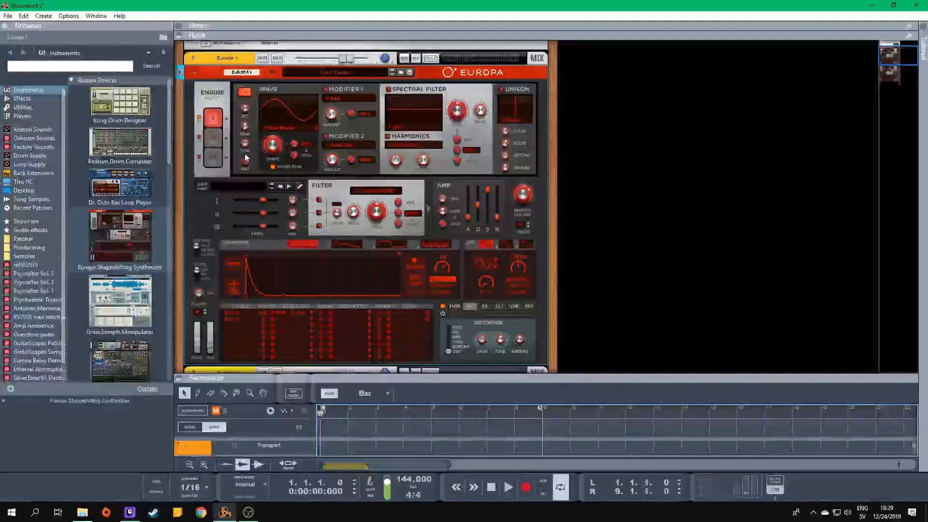
left_click(256, 207)
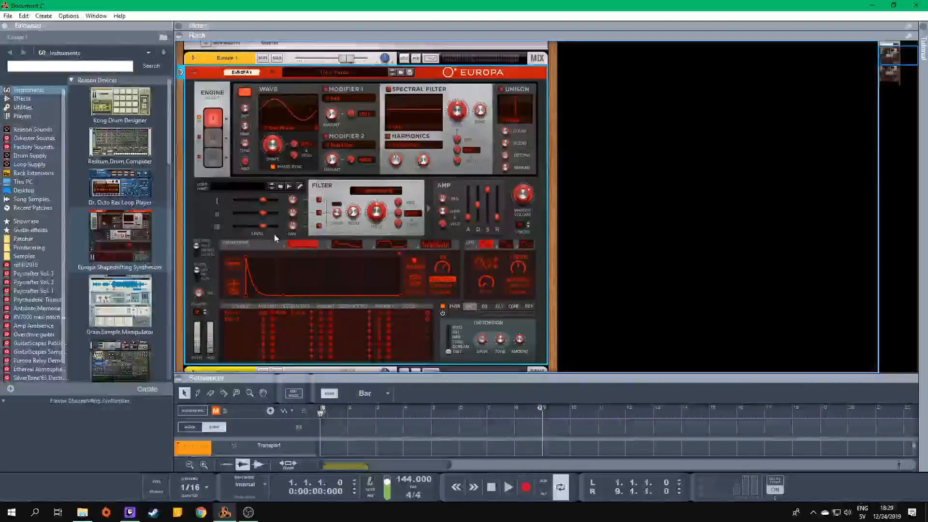
Open the first Europa 1 clip for note editing, select its notes to examine their pitch, and close it.
left_click_drag(347, 378, 347, 263)
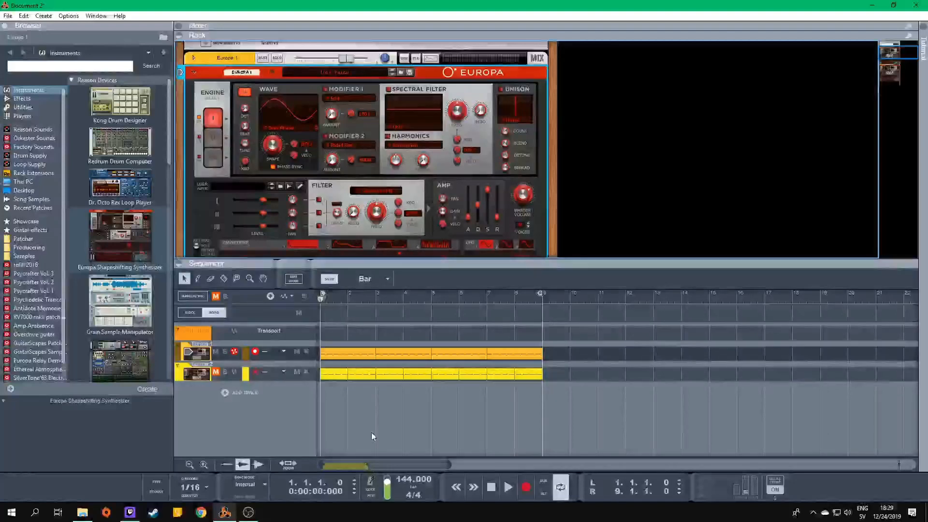
double_click(339, 351)
left_click_drag(370, 263, 370, 106)
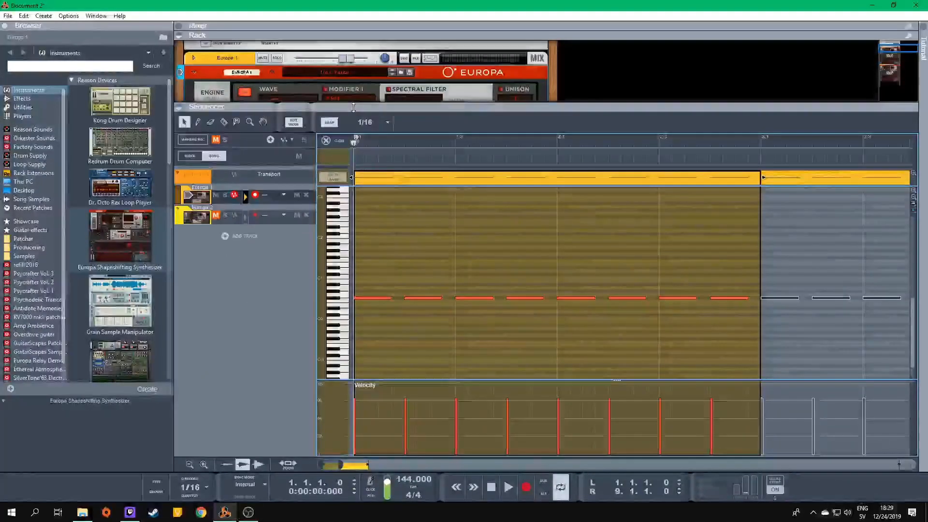
left_click_drag(730, 340, 352, 249)
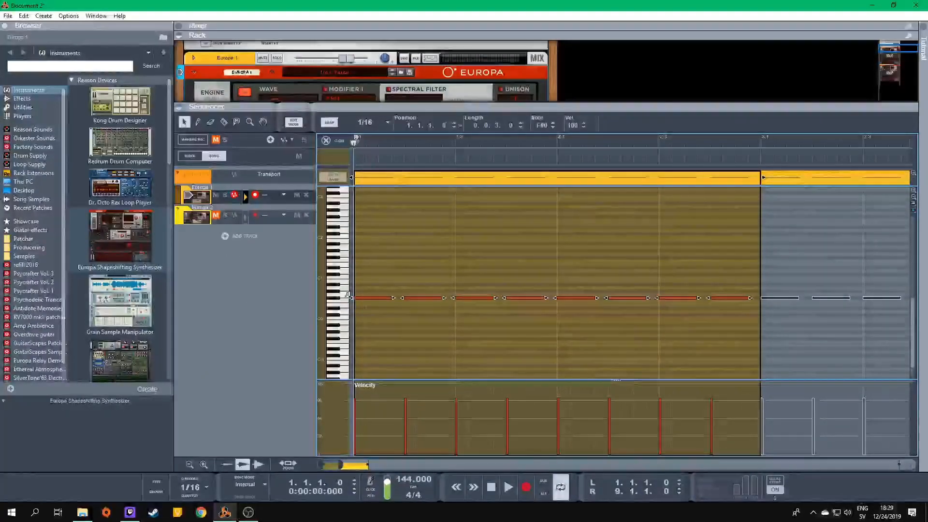
left_click_drag(355, 298, 339, 297)
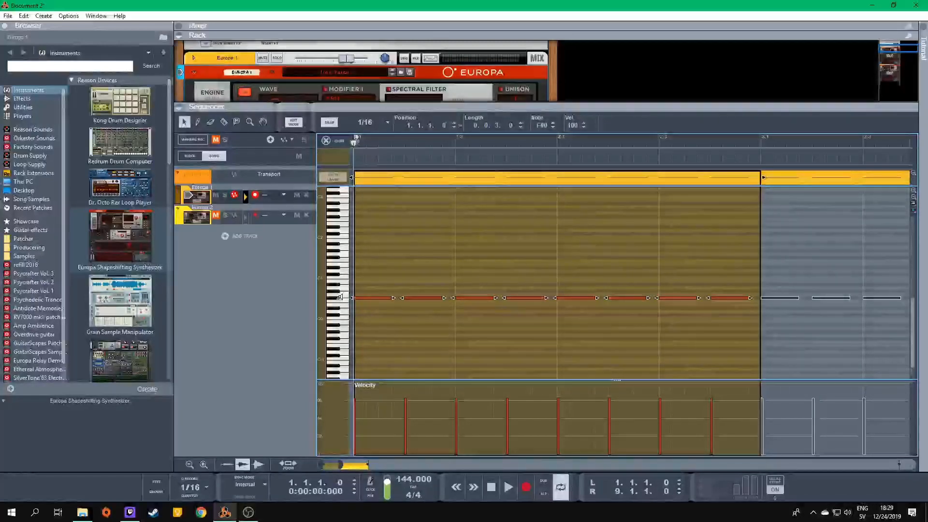
key("ctrl+e")
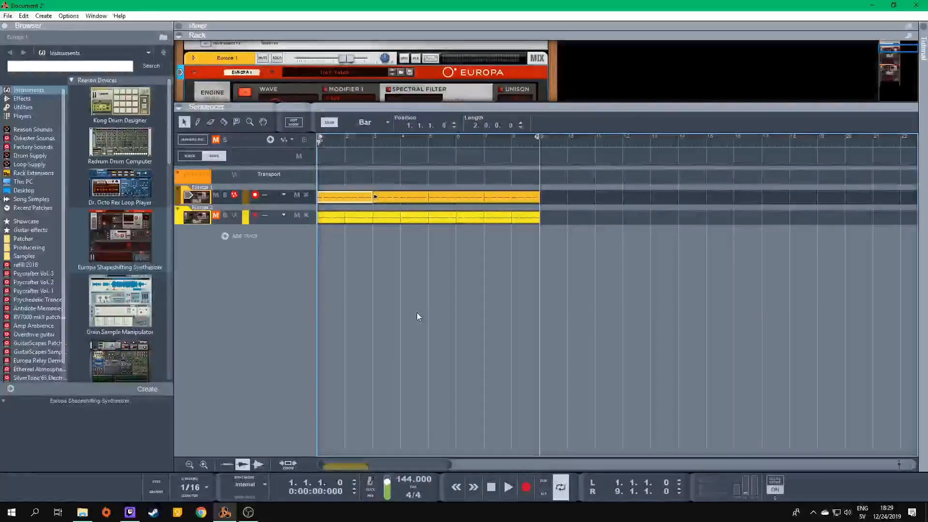
Solo the Europa 1 track during playback, enlarge the rack area around its synthesizer, and stop playback.
key("space")
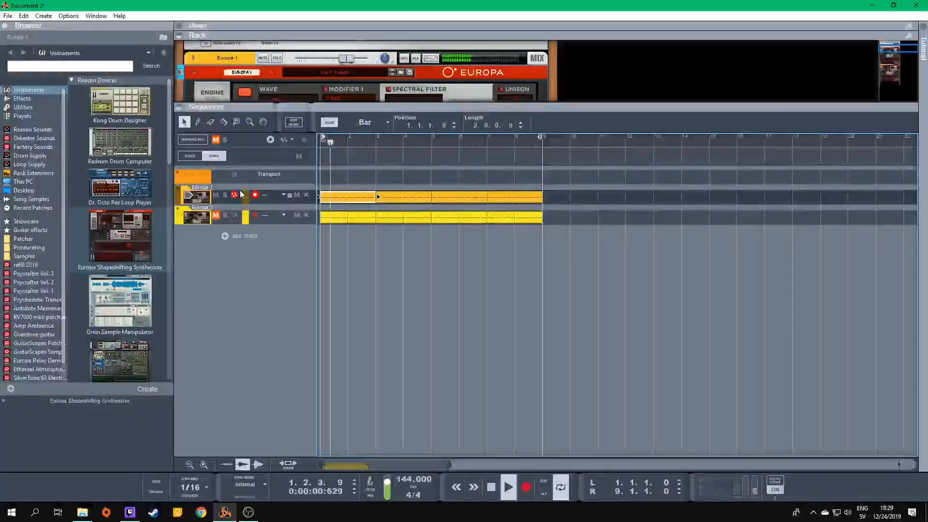
left_click(225, 195)
left_click(225, 195)
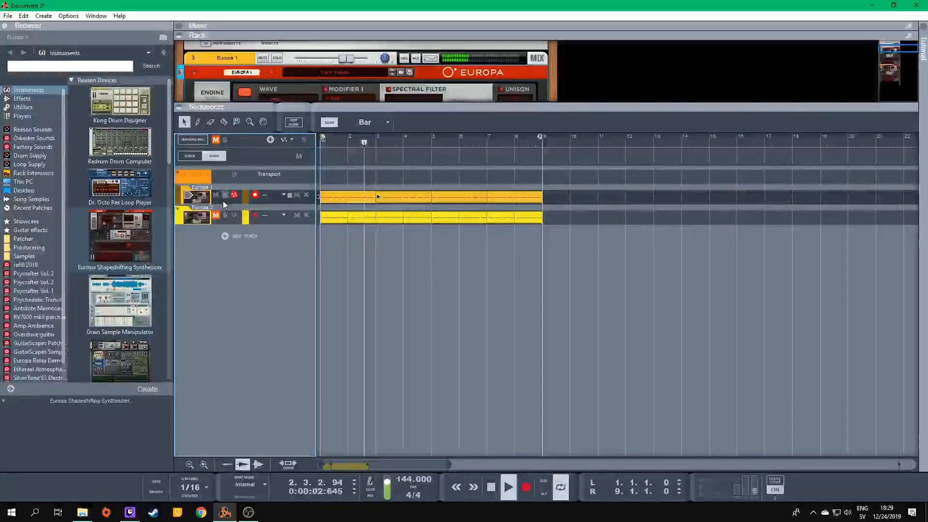
left_click_drag(349, 107, 350, 363)
scroll(339, 266, "down", 5)
key("space")
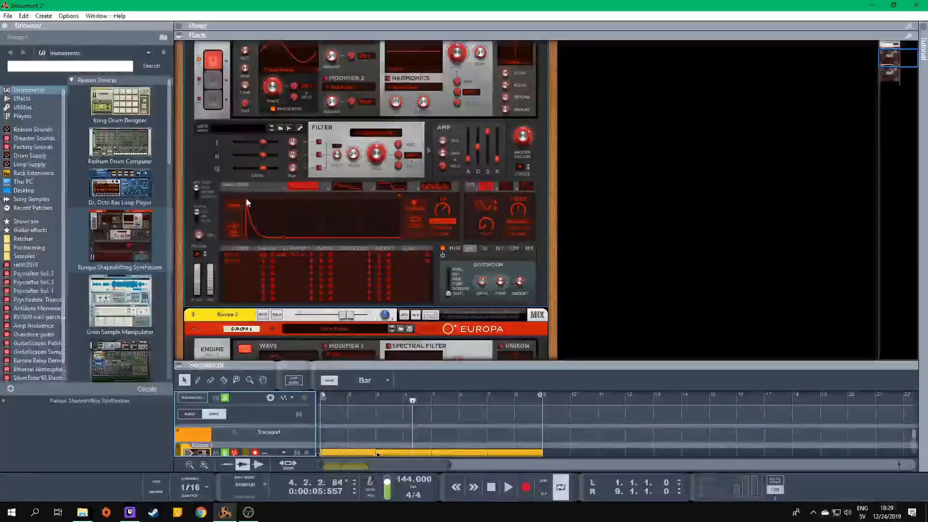
left_click(270, 267)
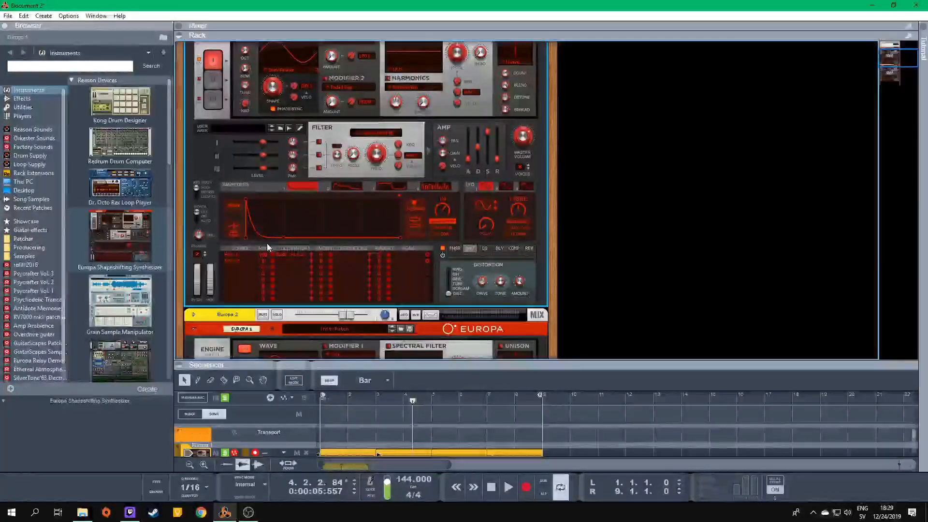
Audition the Europa 1 sound from the start of the song and stop playback.
scroll(283, 145, "up", 3)
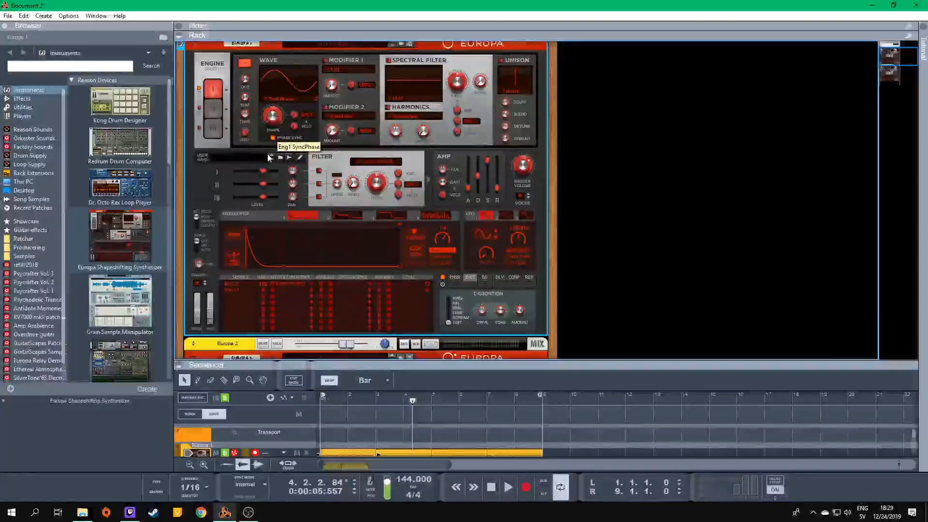
key("space")
left_click(323, 396)
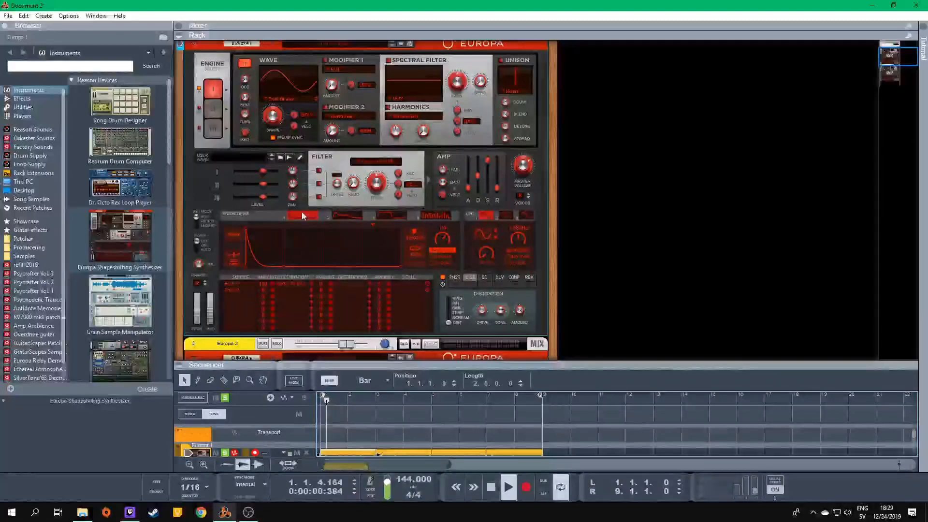
scroll(302, 211, "up", 2)
left_click(535, 203)
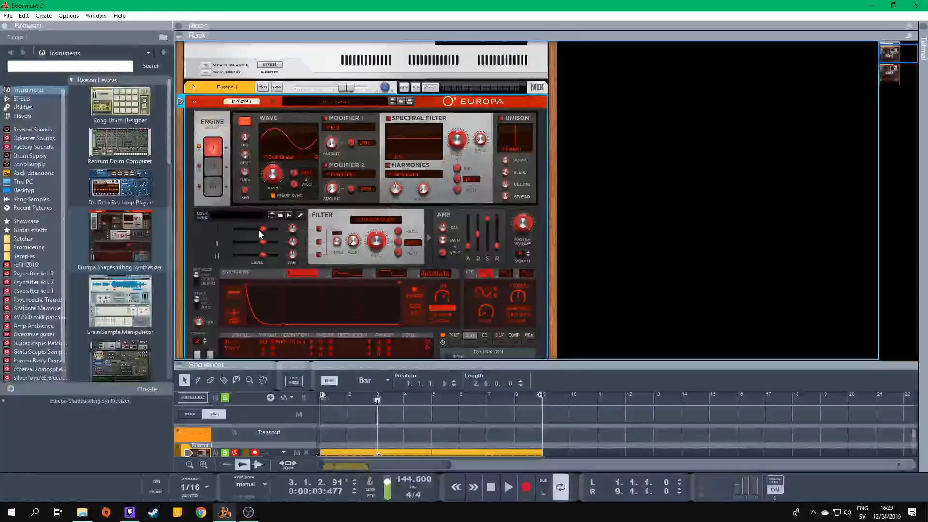
Lower the Engine 1 level to -∞ dB and assign Eng1 Level as the destination of the second modulation row.
left_click_drag(263, 229, 228, 228)
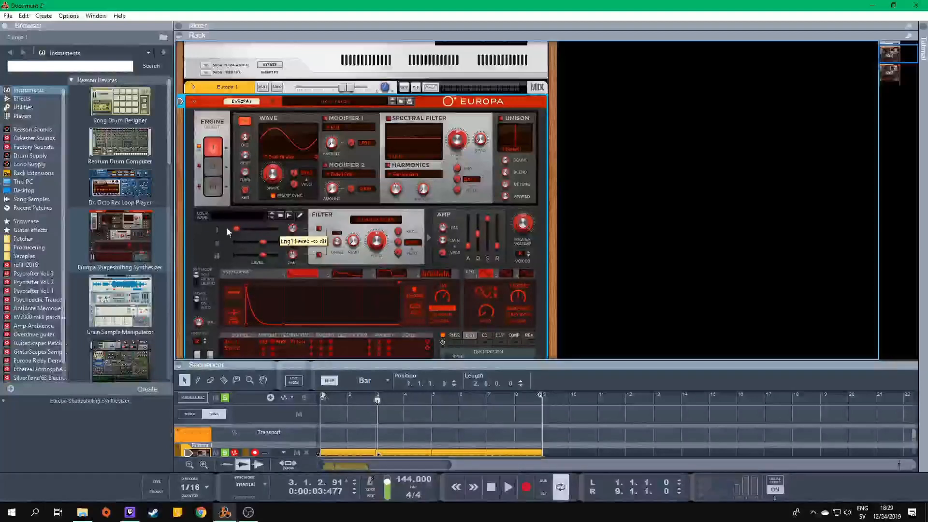
scroll(230, 193, "down", 3)
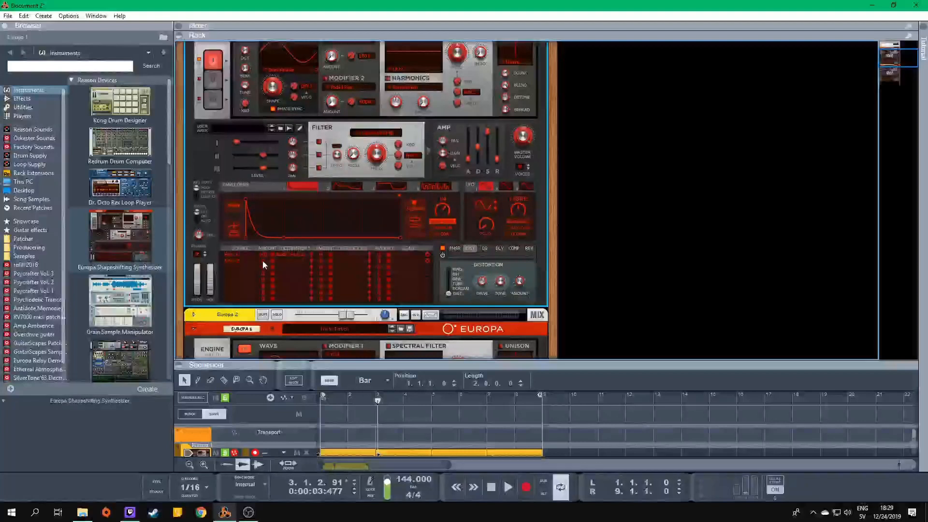
left_click(282, 264)
mouse_move(338, 310)
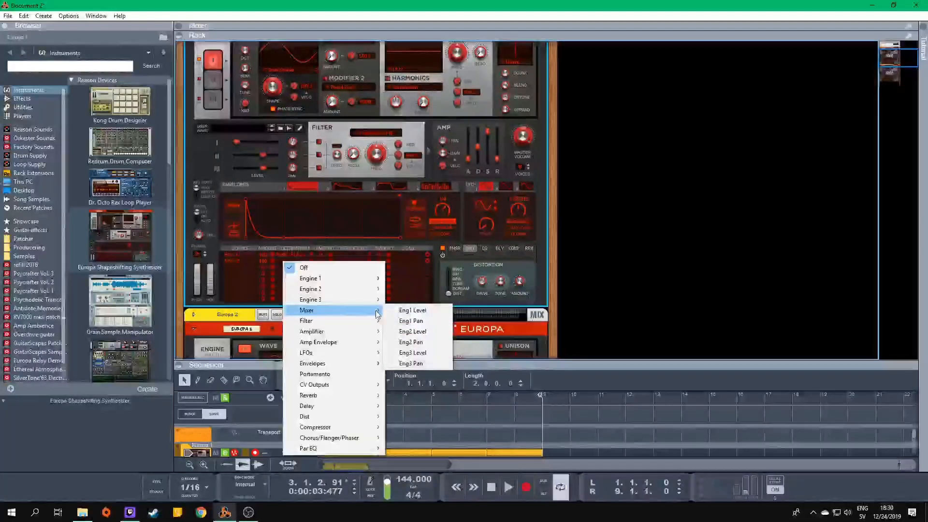
left_click(417, 310)
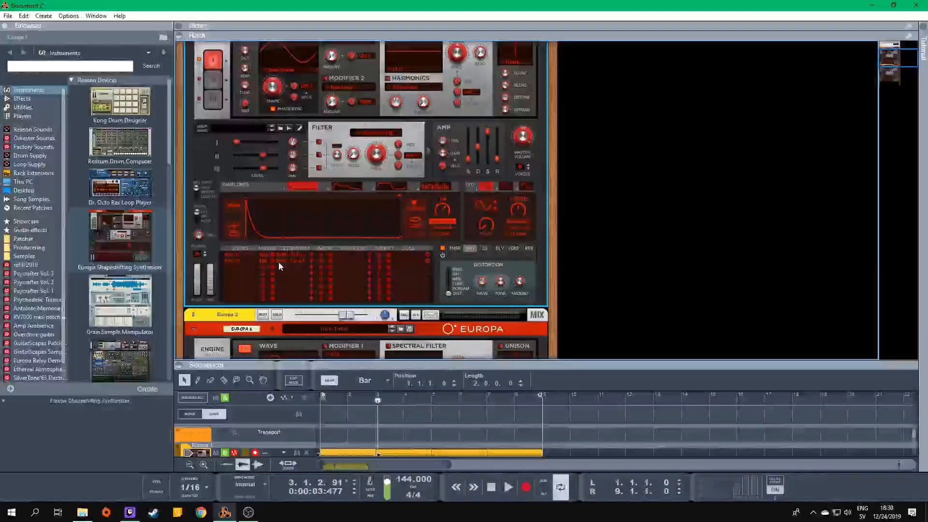
Set the Amp envelope's decay to maximum and its attack to minimum, and reduce the voice count.
scroll(282, 262, "up", 1)
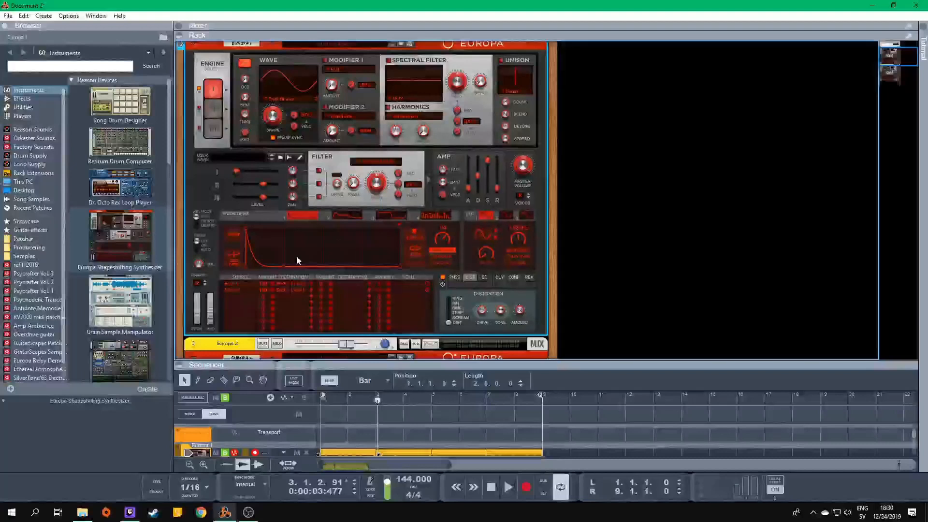
left_click_drag(477, 167, 478, 161)
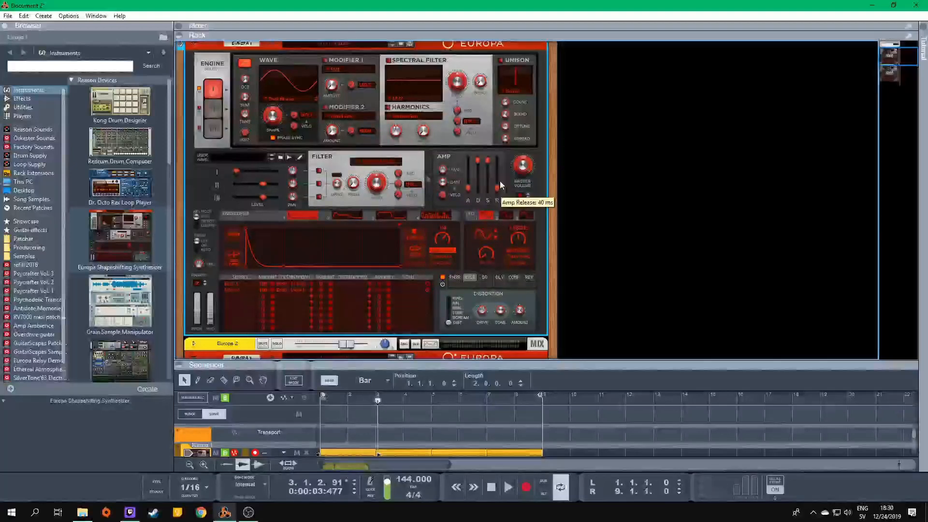
left_click_drag(469, 192, 462, 231)
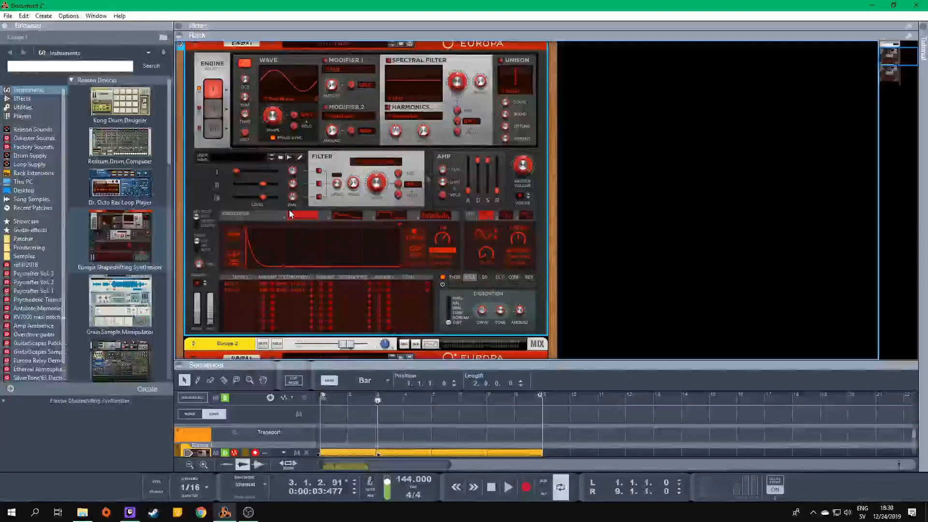
left_click(528, 198)
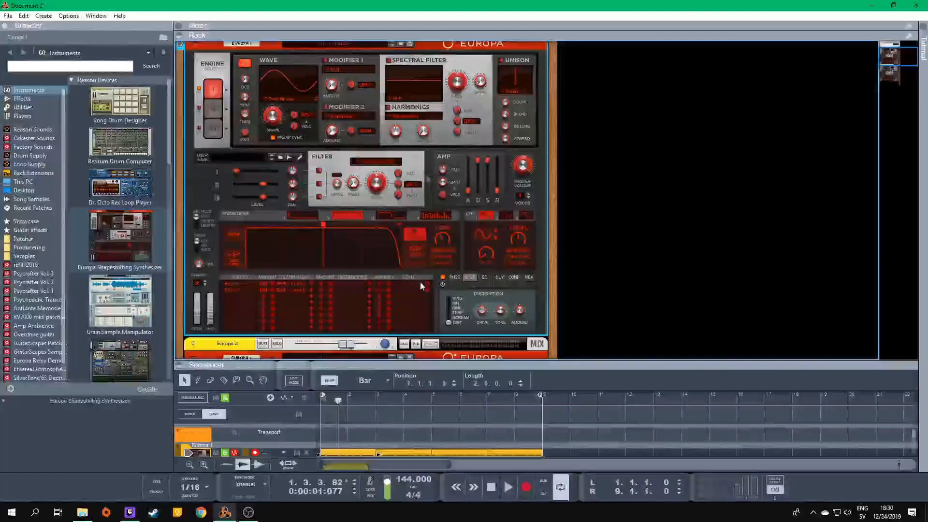
Compare Envelope 1 with Envelope 2, and shape a steep V-shaped dip at the start of Envelope 2.
left_click(300, 214)
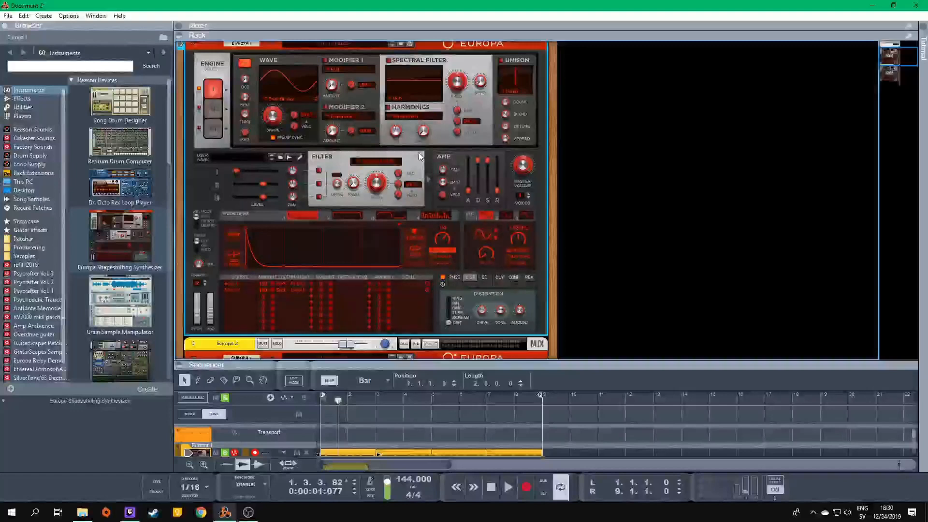
left_click(356, 215)
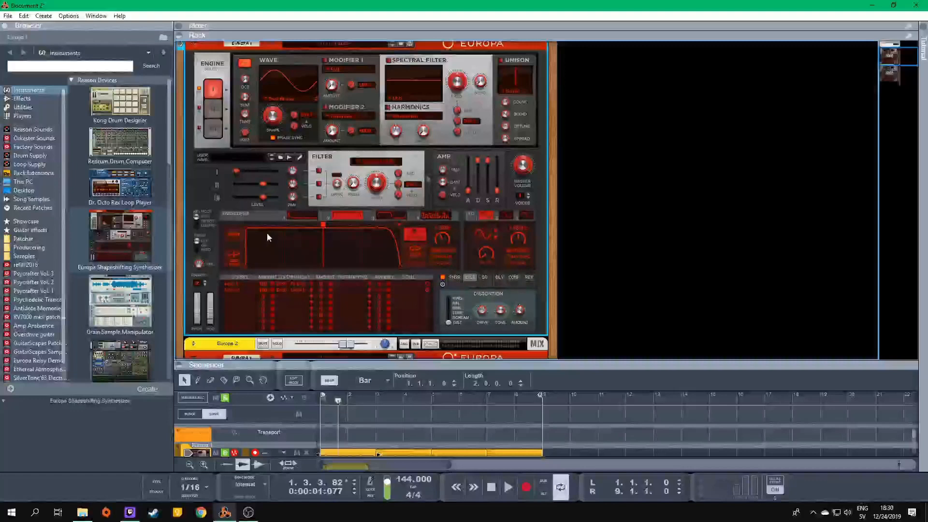
key("w")
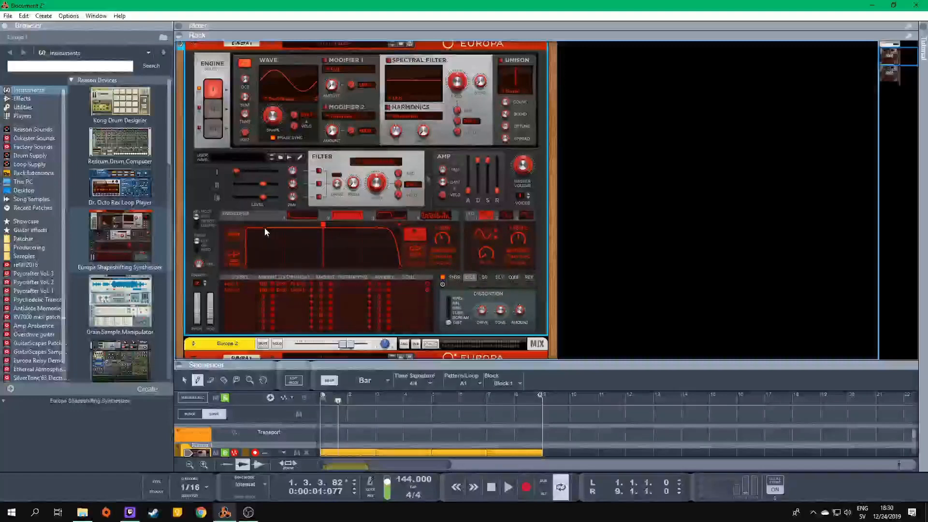
left_click_drag(264, 228, 263, 202)
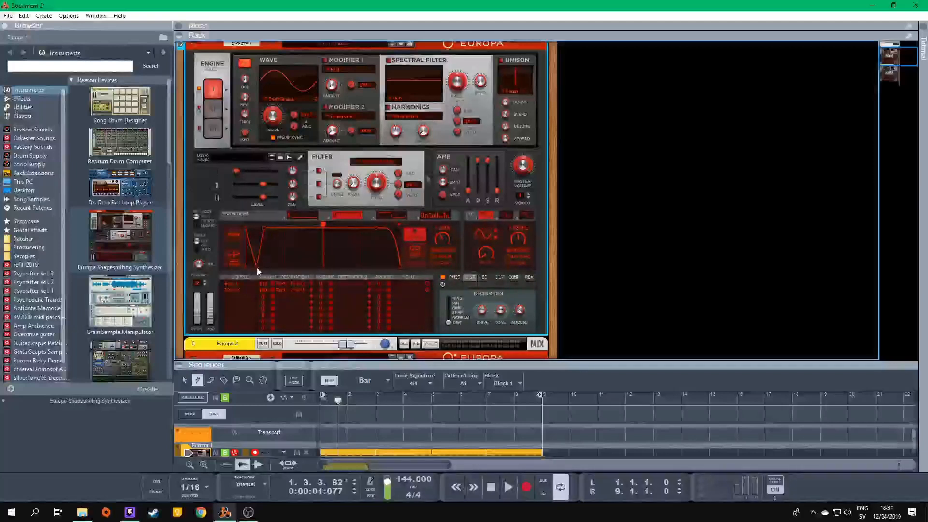
Reshape the rest of Envelope 2 into a long curved decay to zero during playback from the song start, and return to Envelope 1.
left_click(326, 398)
key("space")
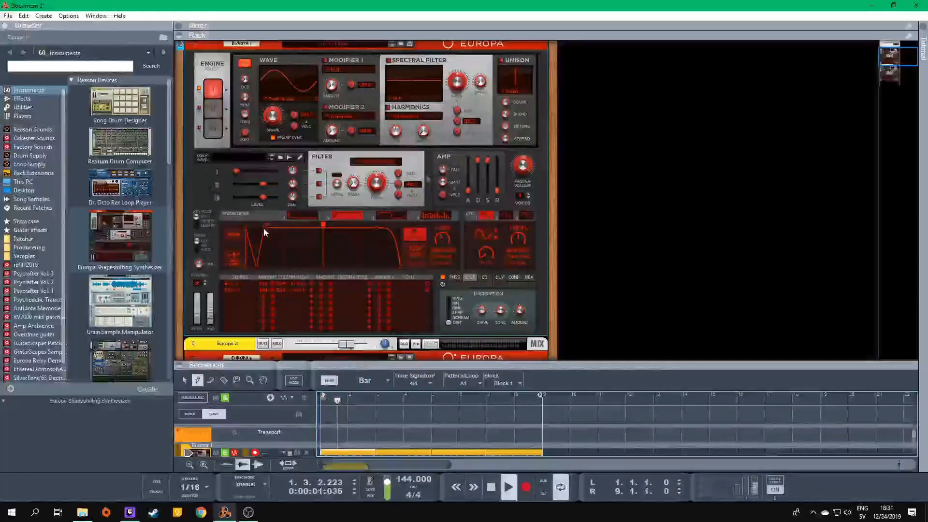
left_click(435, 250)
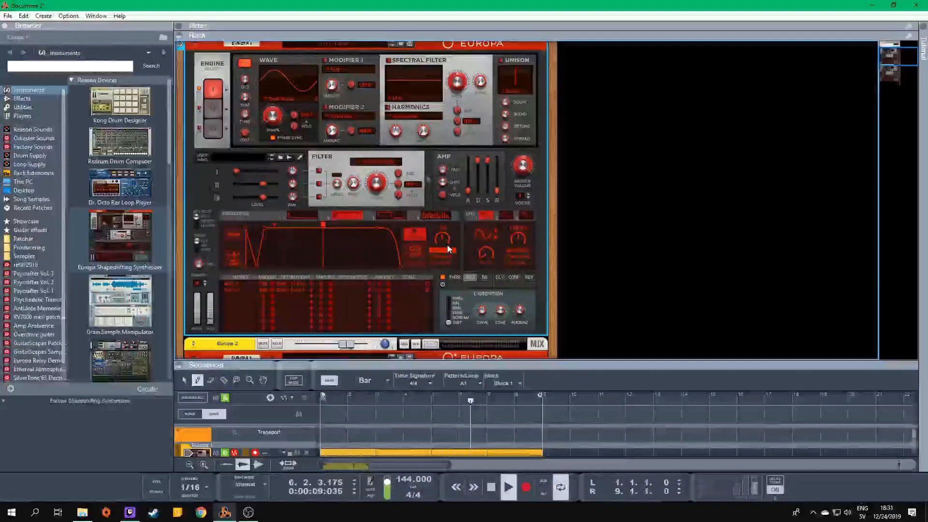
left_click_drag(284, 225, 335, 276)
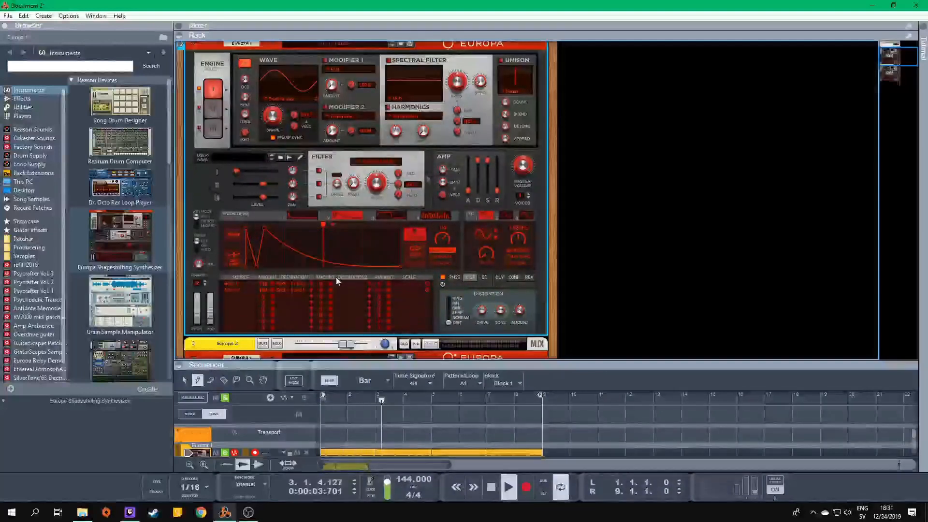
key("space")
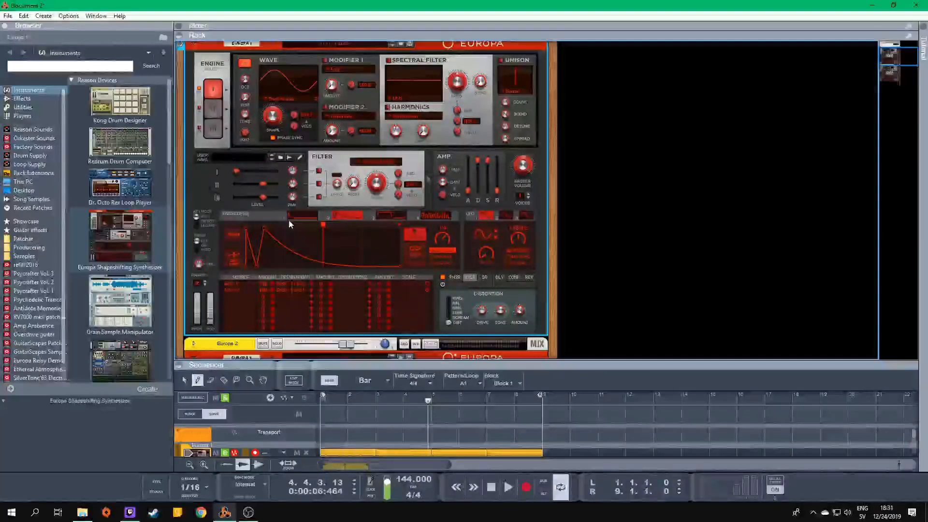
left_click(300, 216)
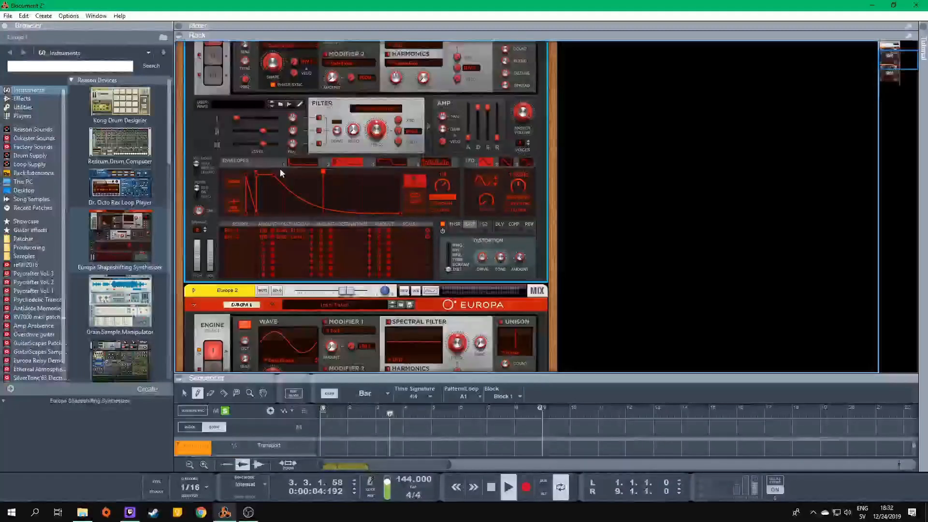
left_click(302, 162)
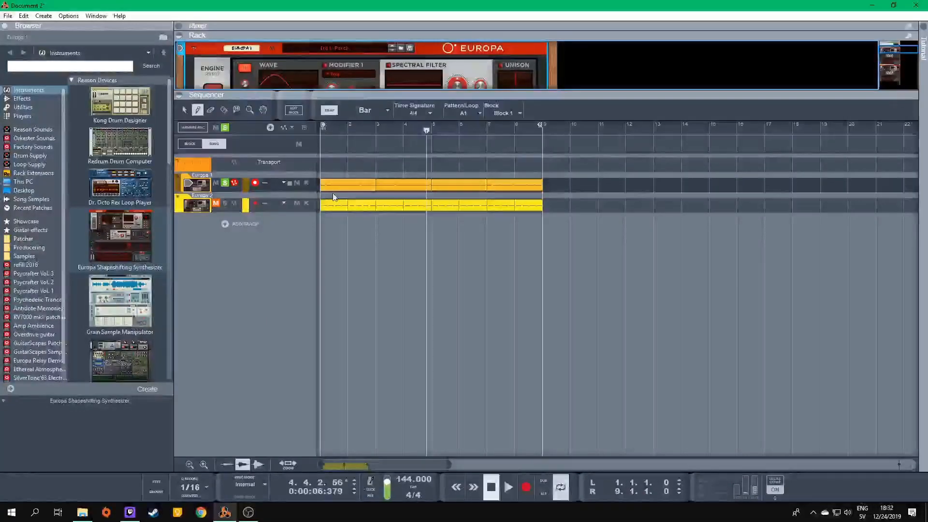
Transpose all notes in the first Europa 1 clip down an octave to F#-1, close the clip, and audition it.
key("q")
double_click(334, 185)
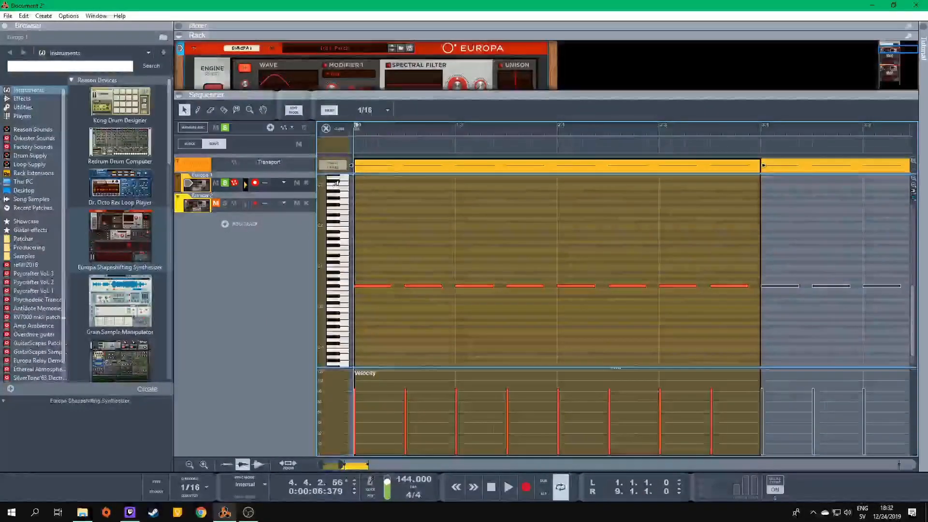
key("ctrl+a")
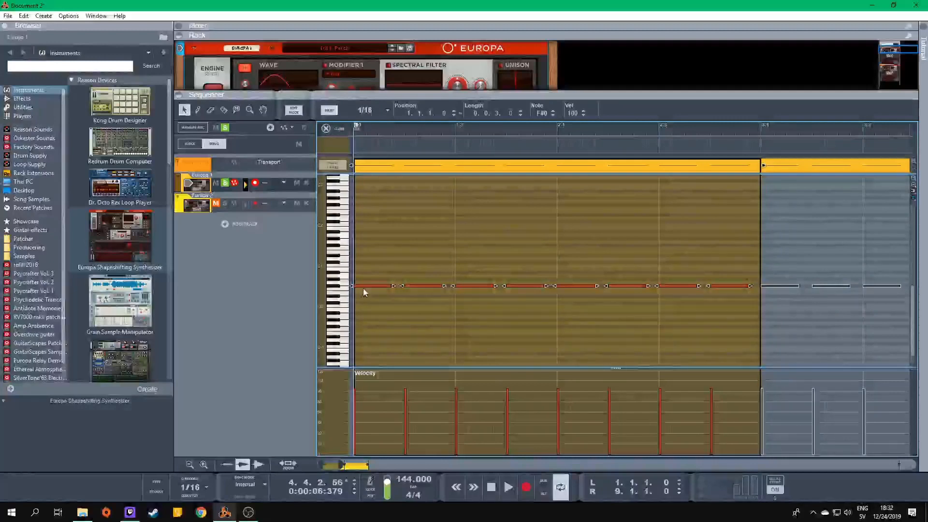
left_click_drag(364, 290, 380, 331)
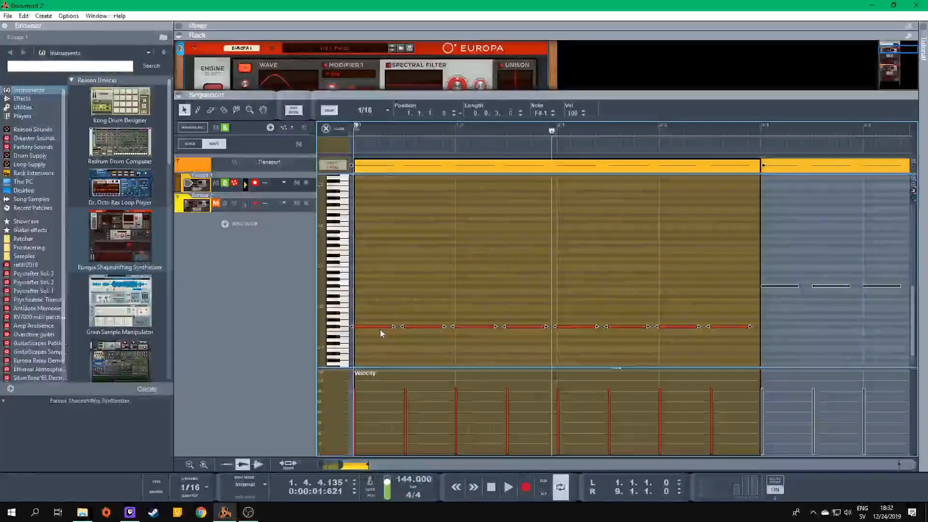
left_click(355, 132)
key("ctrl+e")
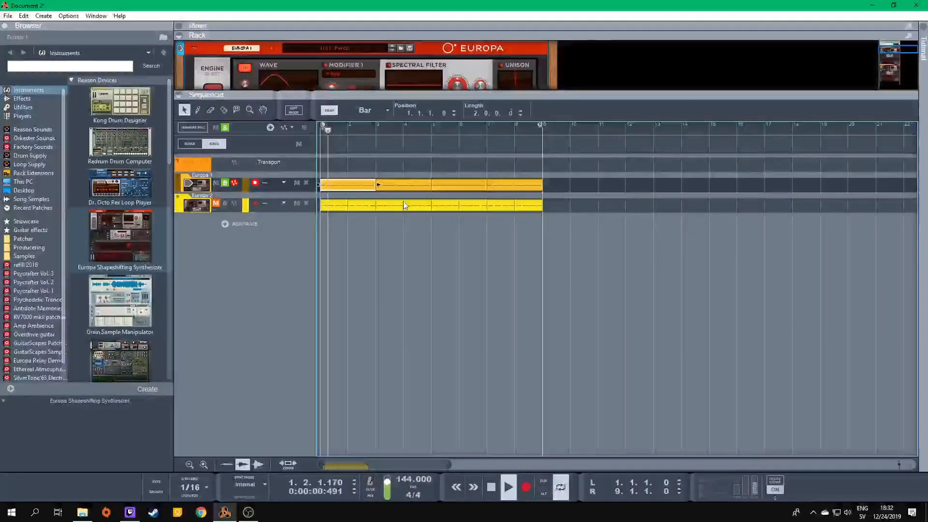
key("space")
Replace the remaining Europa 1 clips with three duplicates of the first clip, filling the track up to bar 9.
left_click_drag(393, 175, 604, 195)
key("Delete")
left_click(337, 185)
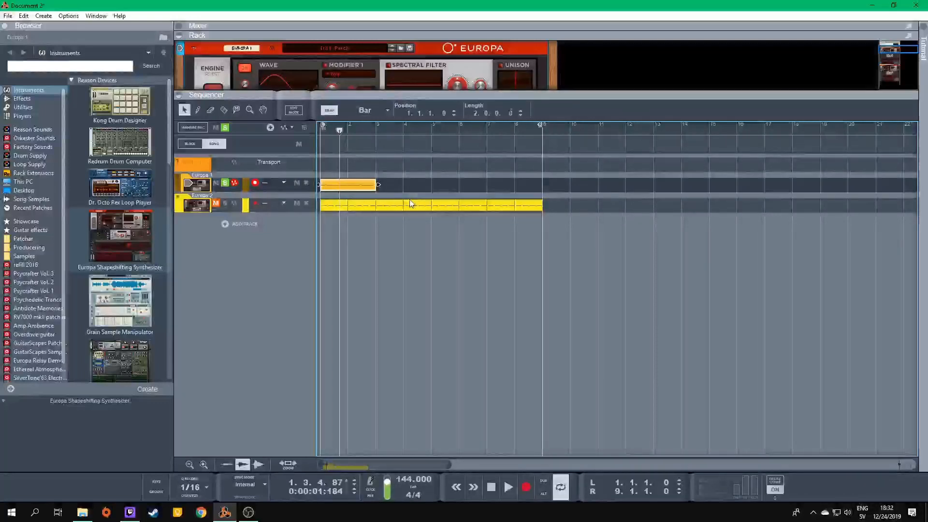
key("ctrl+d")
key("ctrl+d")
key("ctrl+d")
key("KP_0")
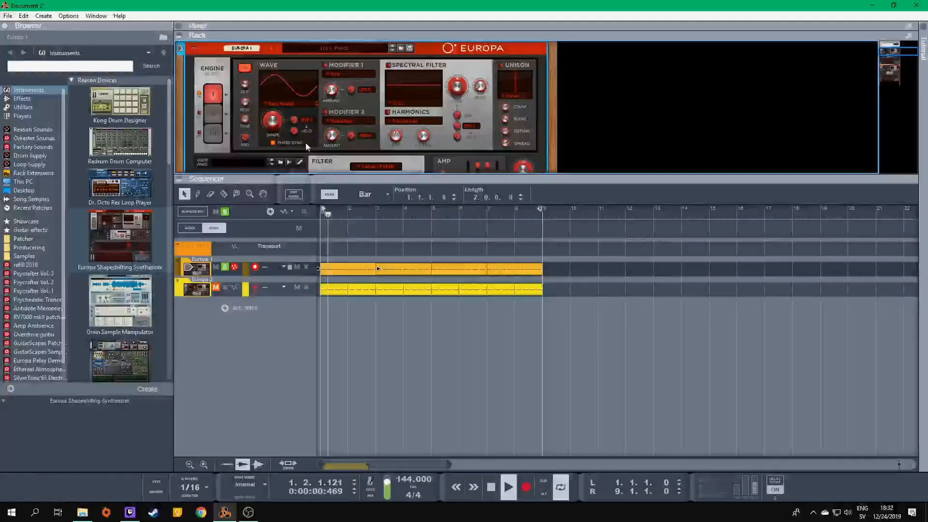
Reshape Envelope 1 into a steep, short initial decay during playback.
scroll(290, 135, "down", 5)
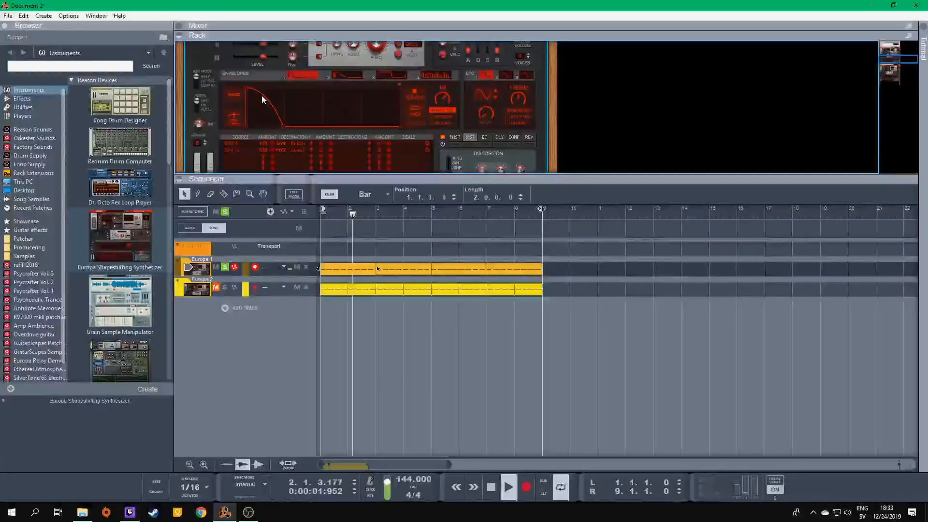
left_click_drag(262, 94, 231, 134)
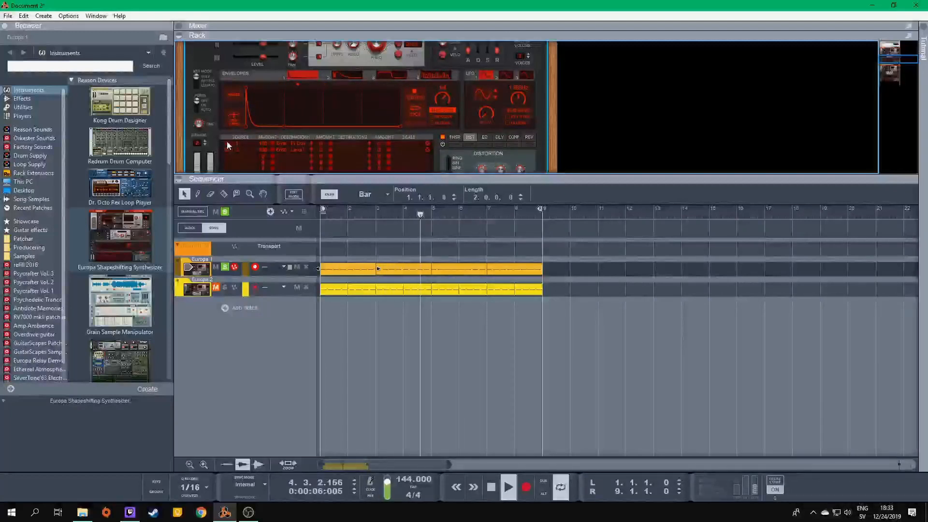
scroll(256, 146, "down", 3)
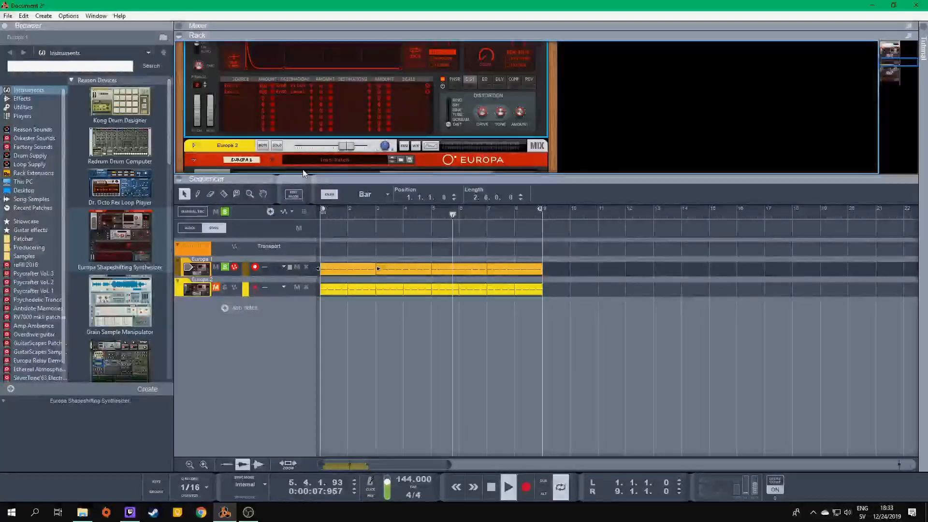
scroll(244, 115, "up", 3)
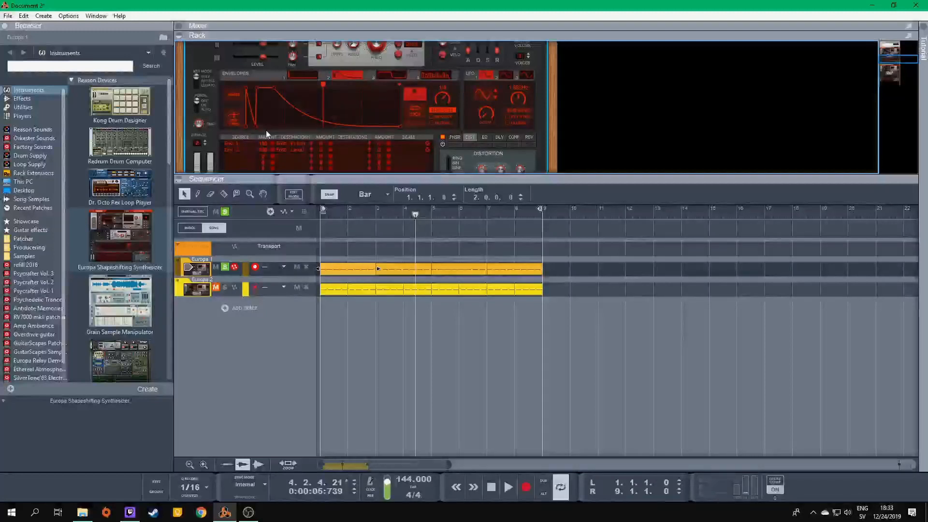
Enlarge the rack area and insert an RPSpec Spectrogram from the Utilities devices directly below the first Europa.
left_click(297, 179)
left_click(23, 107)
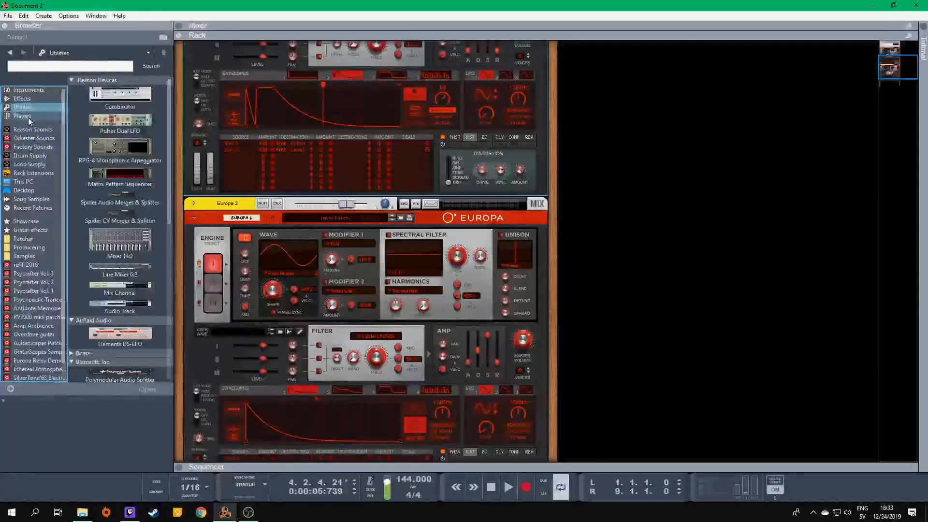
scroll(120, 242, "down", 10)
left_click_drag(132, 280, 338, 193)
Adjust the initial dip of Envelope 2 while monitoring the playback spectrum, and stop playback.
key("space")
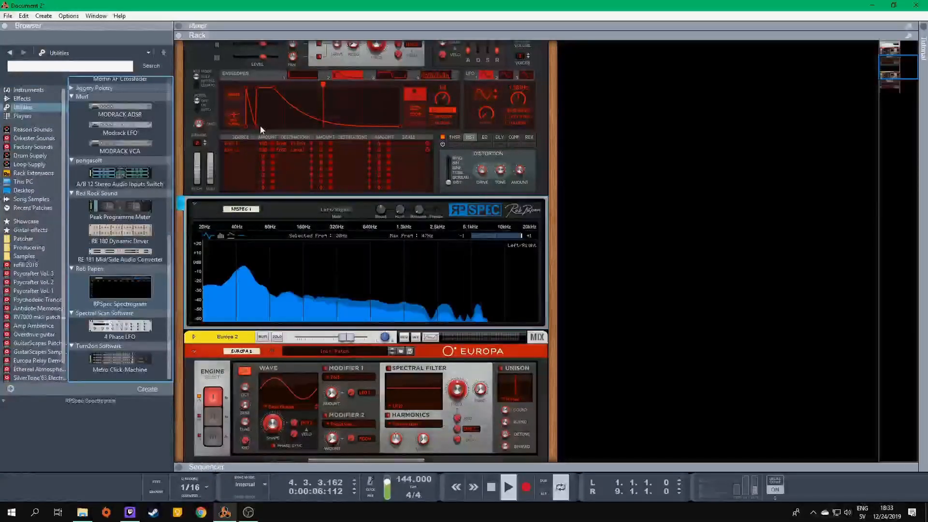
left_click(250, 126)
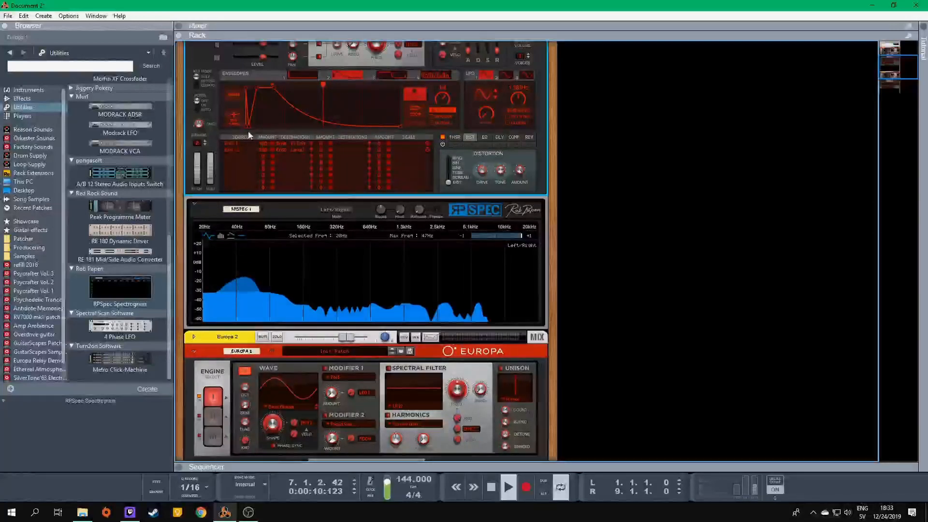
key("space")
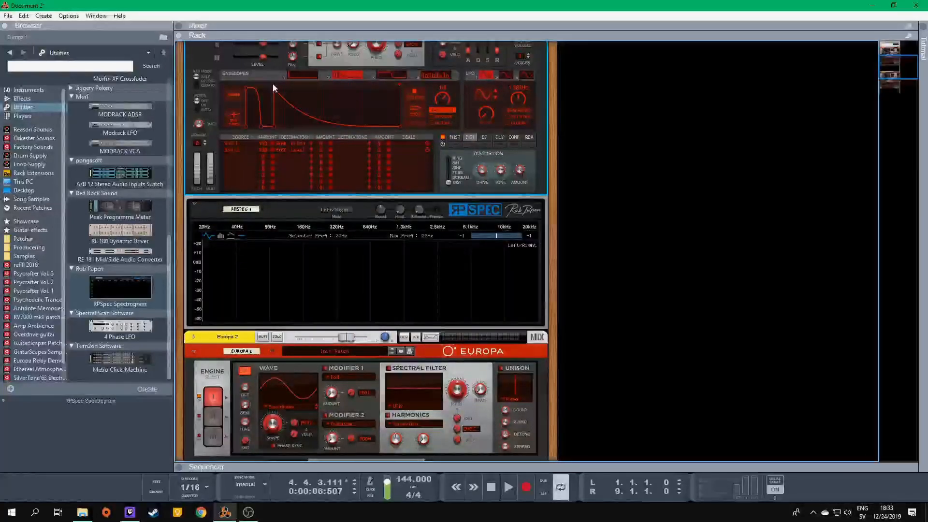
Bend the closing section of Envelope 2 into a rounded, sustained plateau with a late fall during playback.
key("space")
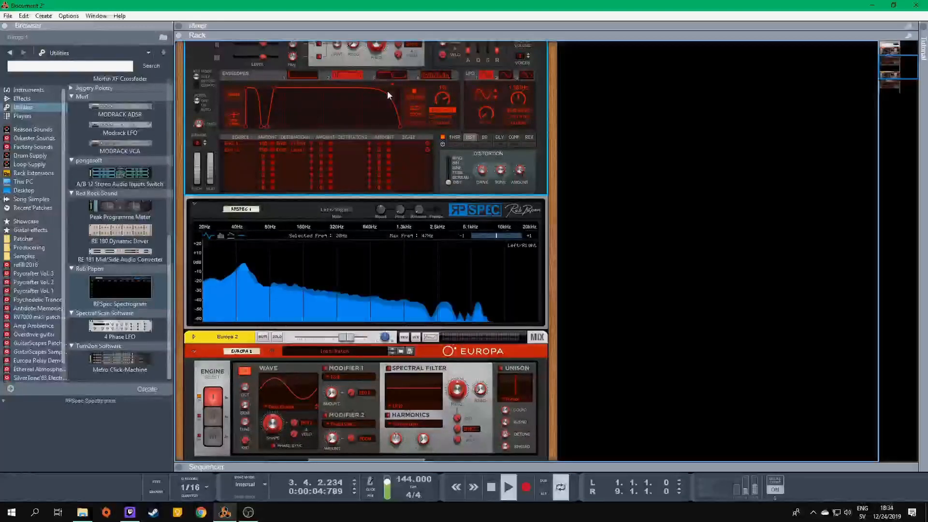
left_click_drag(387, 91, 372, 108)
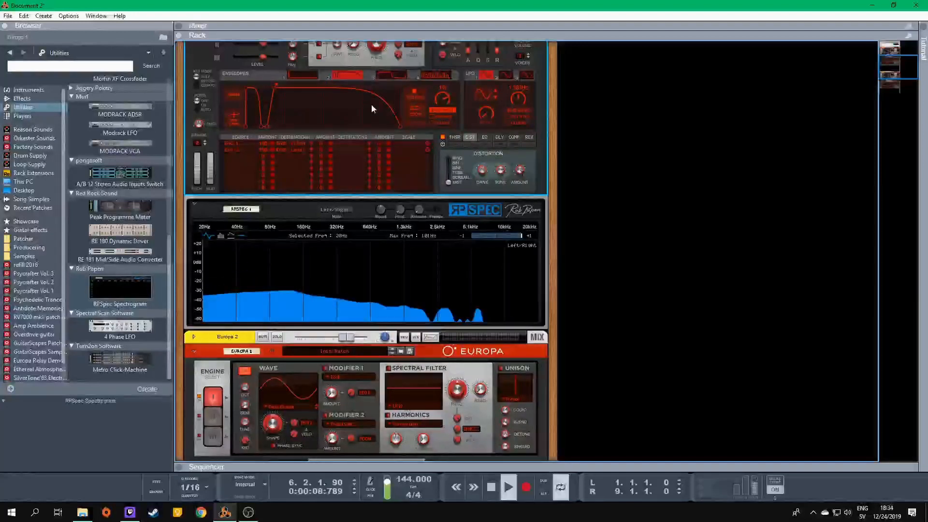
Reshape Envelope 1 into a very steep initial drop followed by a short low tail, and stop playback.
left_click(310, 78)
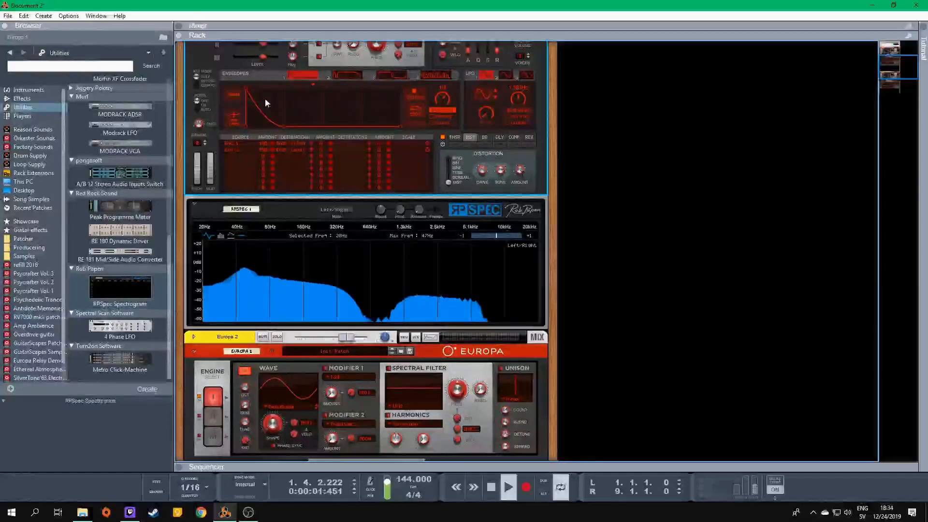
mouse_move(262, 106)
left_mouse_down()
mouse_move(256, 124)
mouse_move(263, 112)
mouse_move(246, 88)
left_mouse_up()
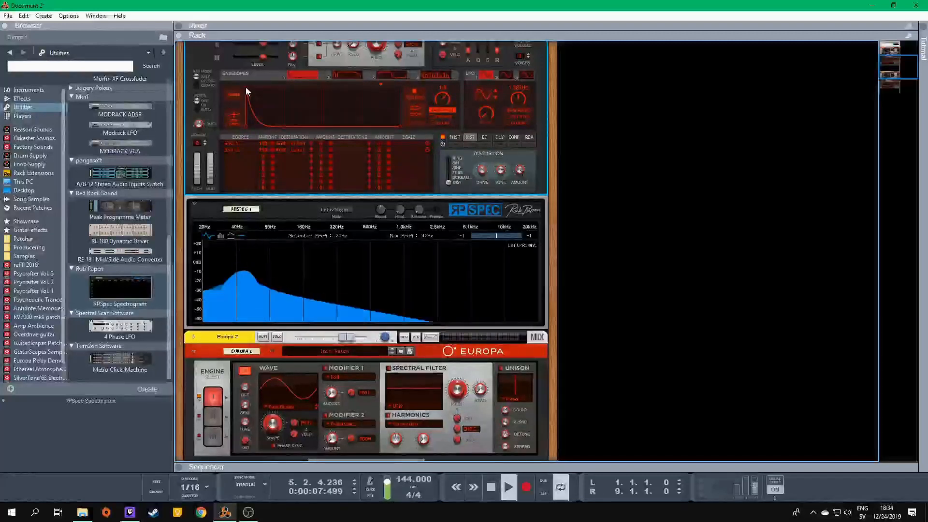
left_click_drag(244, 126, 284, 126)
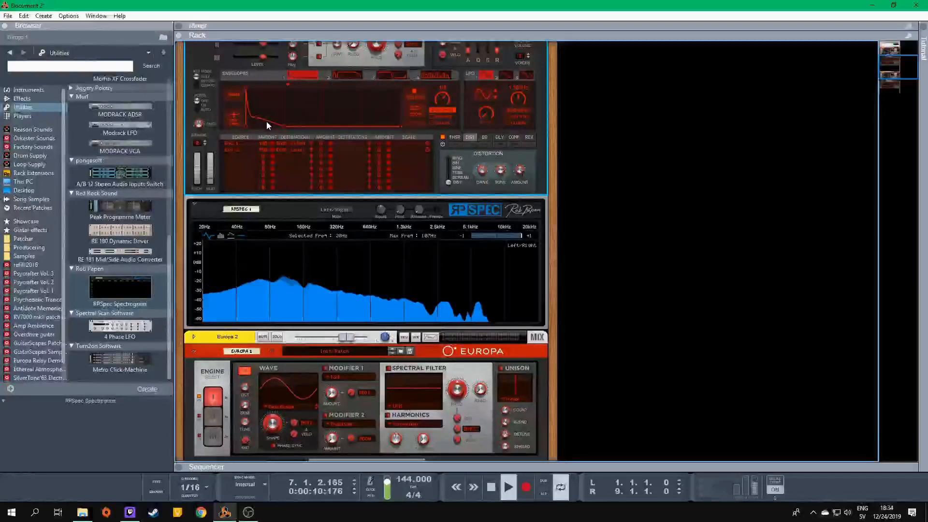
key("space")
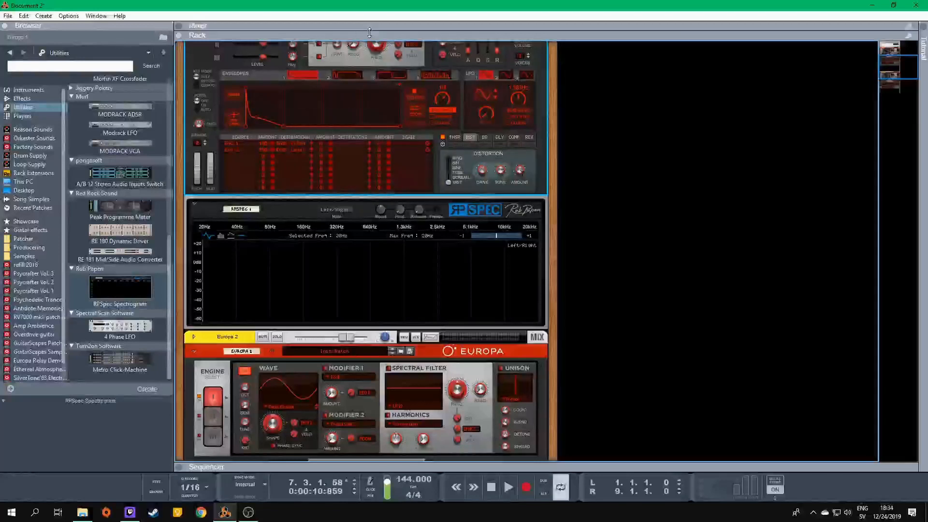
Rebuild the early dip of Envelope 2 as a narrow notch and curve its final section outward while checking playback.
key("space")
left_click(339, 74)
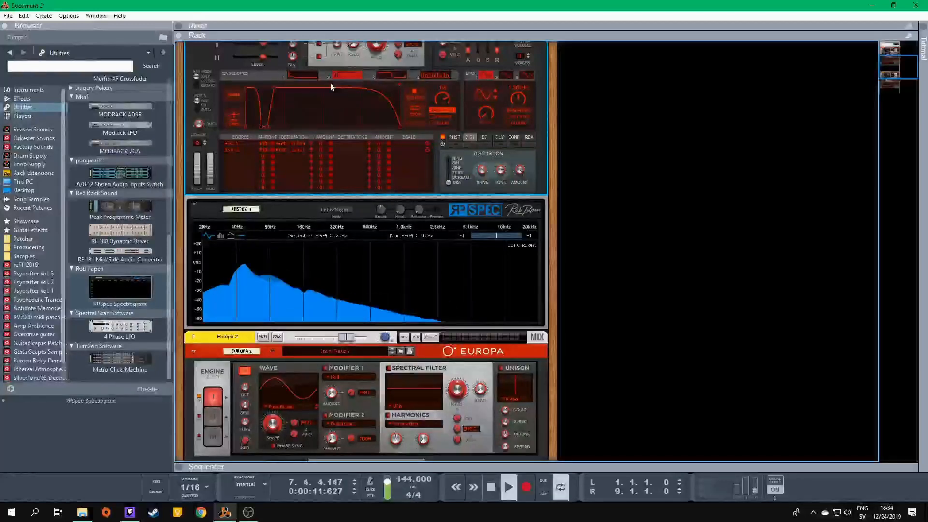
double_click(266, 126)
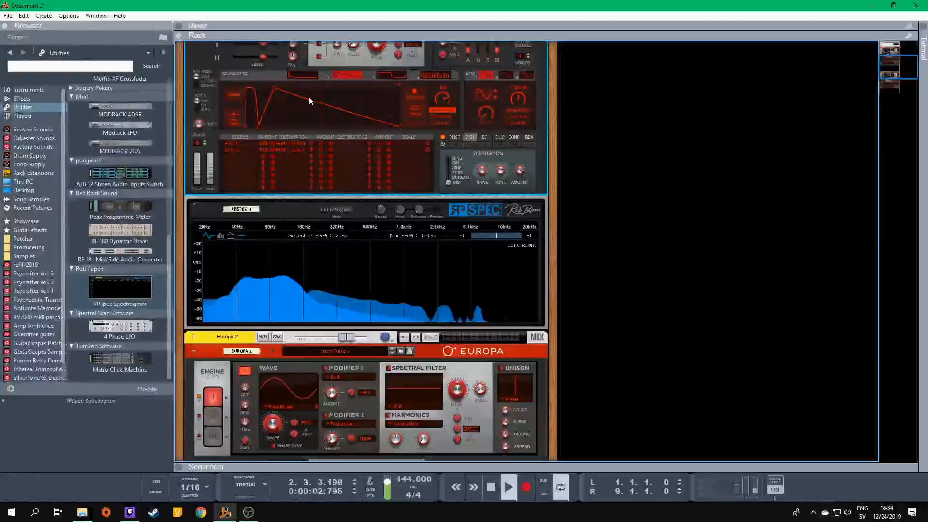
left_click_drag(310, 97, 368, 85)
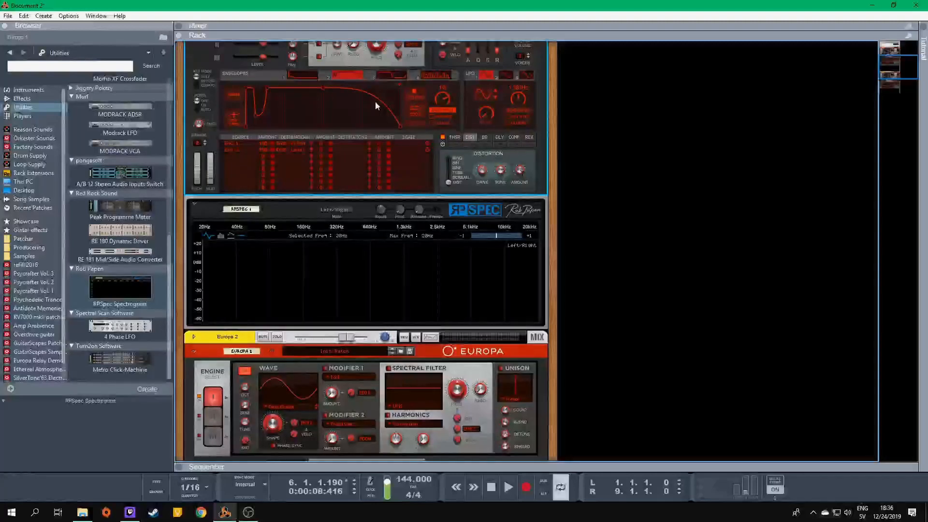
scroll(358, 148, "up", 2)
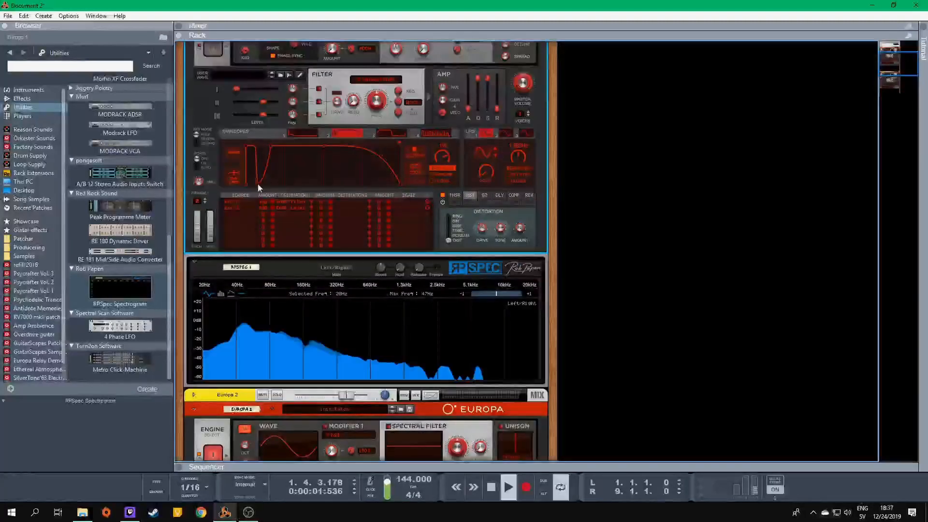
key("space")
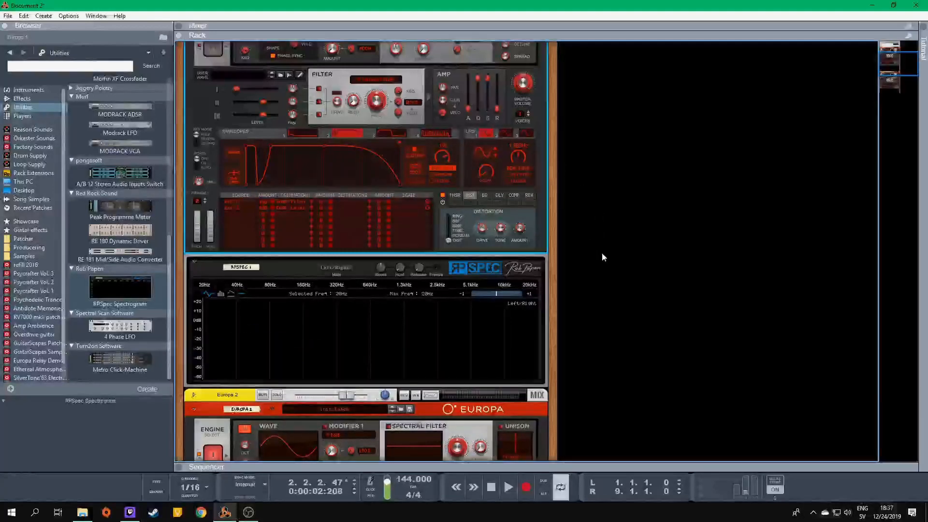
Route an envelope to Engine 1 Shape in the third modulation row of the first Europa and raise its amount.
scroll(295, 203, "up", 4)
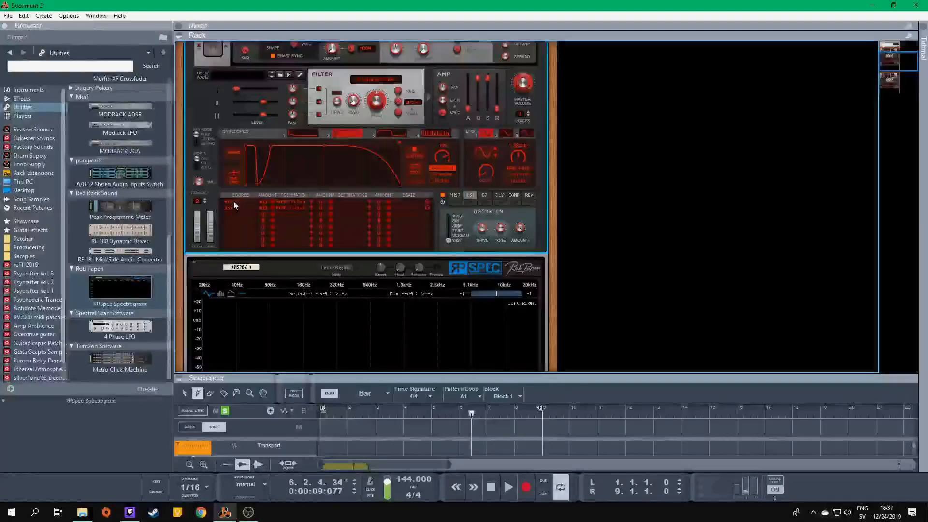
left_click(239, 219)
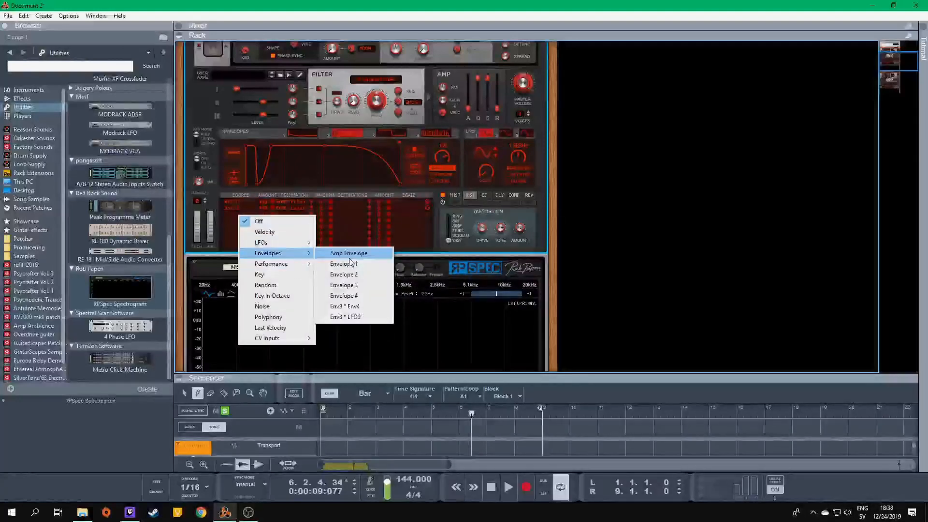
left_click(333, 250)
scroll(290, 242, "up", 5)
scroll(285, 242, "down", 4)
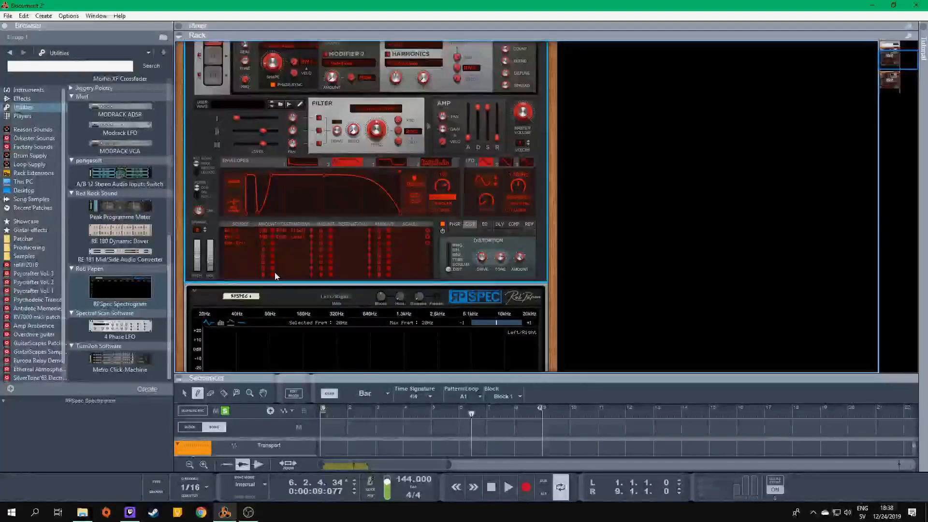
scroll(276, 209, "up", 5)
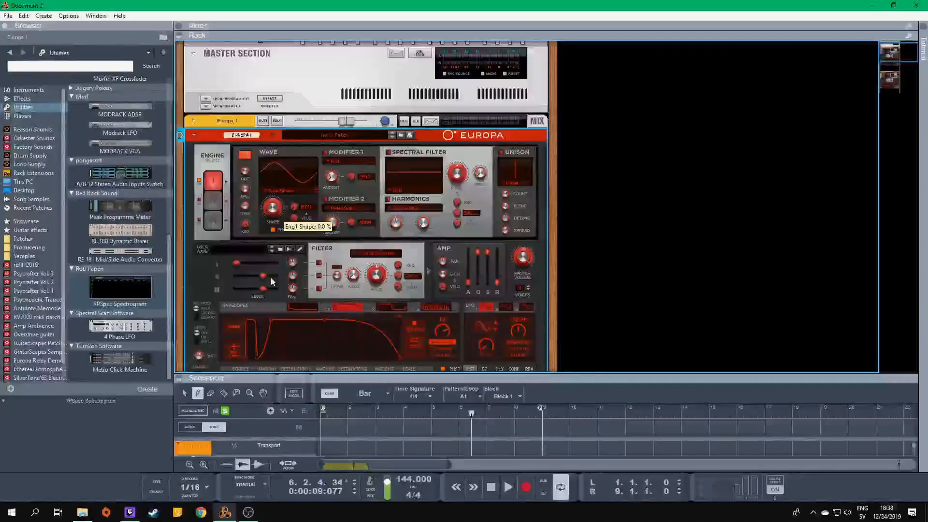
scroll(270, 276, "down", 4)
left_click_drag(260, 276, 270, 262)
left_click(288, 273)
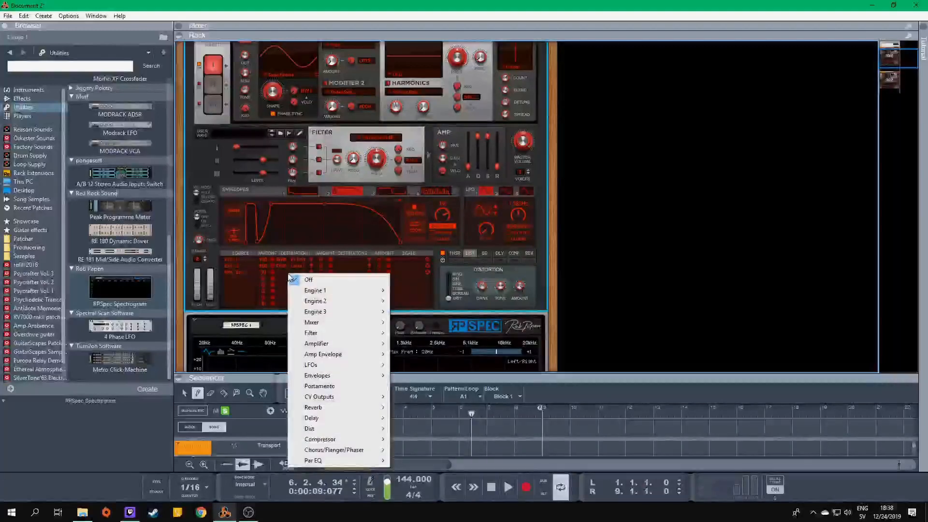
mouse_move(350, 292)
left_click(411, 301)
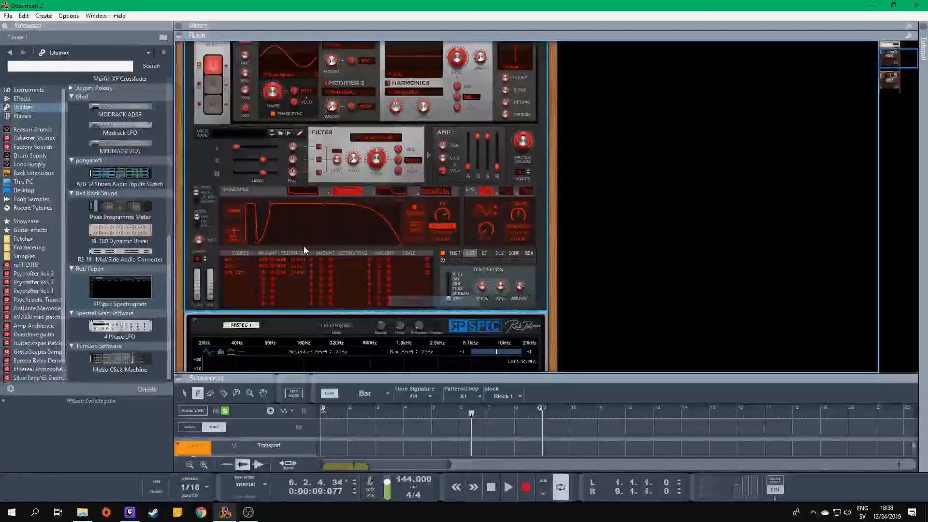
Play the kick and switch on the first Europa's distortion and compressor effects.
scroll(269, 225, "up", 3)
key("space")
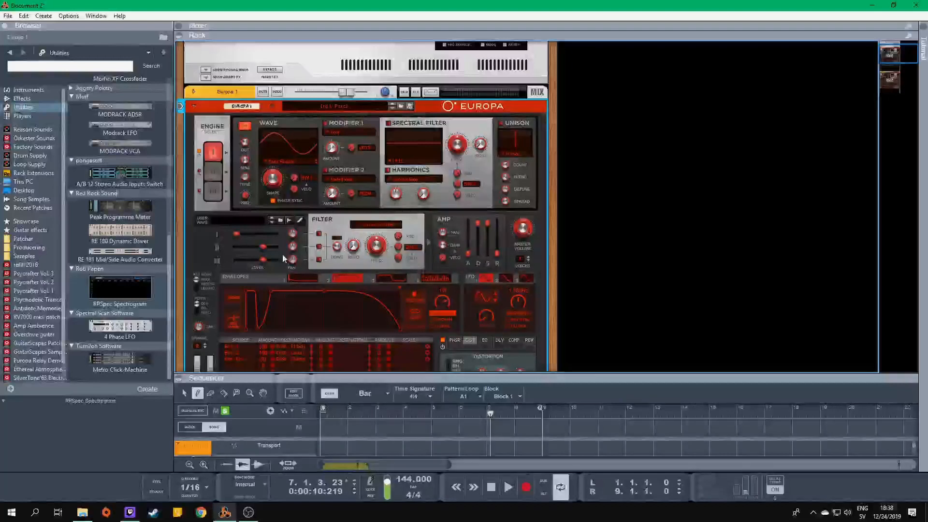
scroll(294, 275, "down", 2)
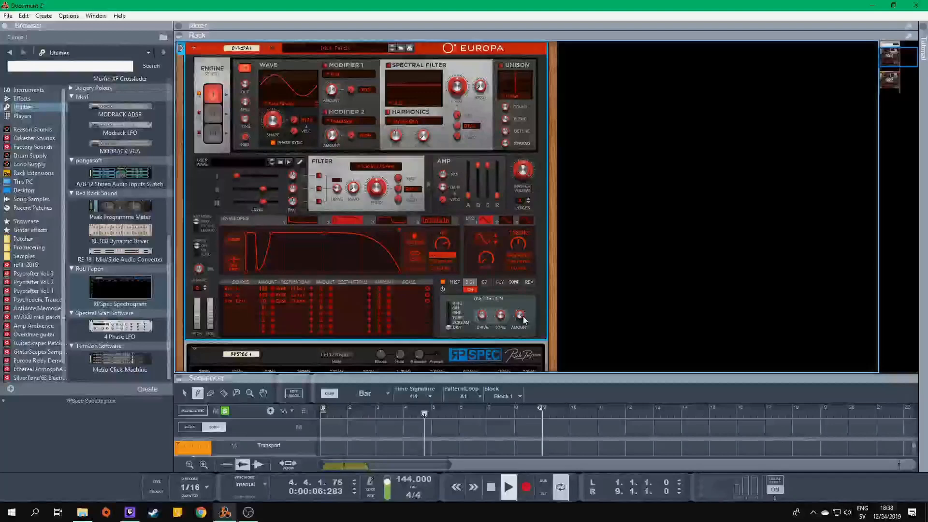
left_click(514, 288)
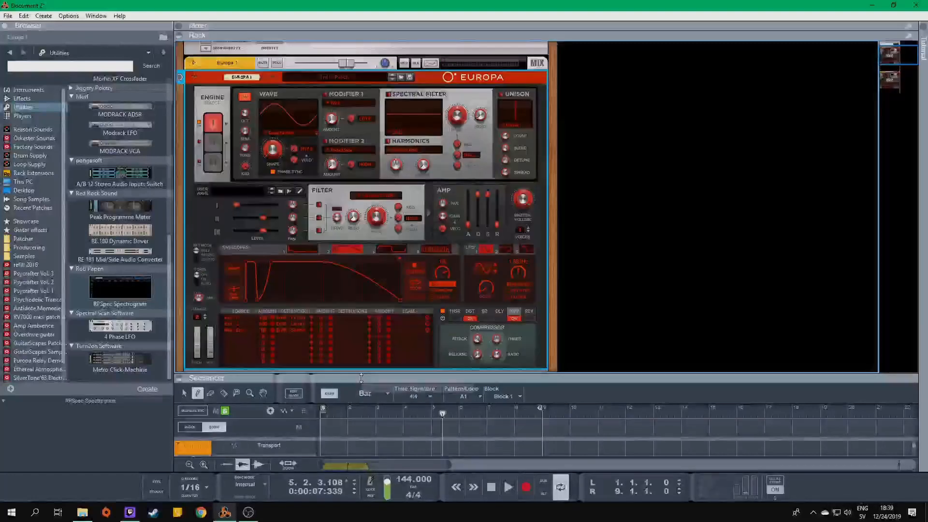
Enlarge the sequencer area and solo the Europa 2 track during playback.
left_click_drag(361, 377, 361, 165)
left_click(230, 275)
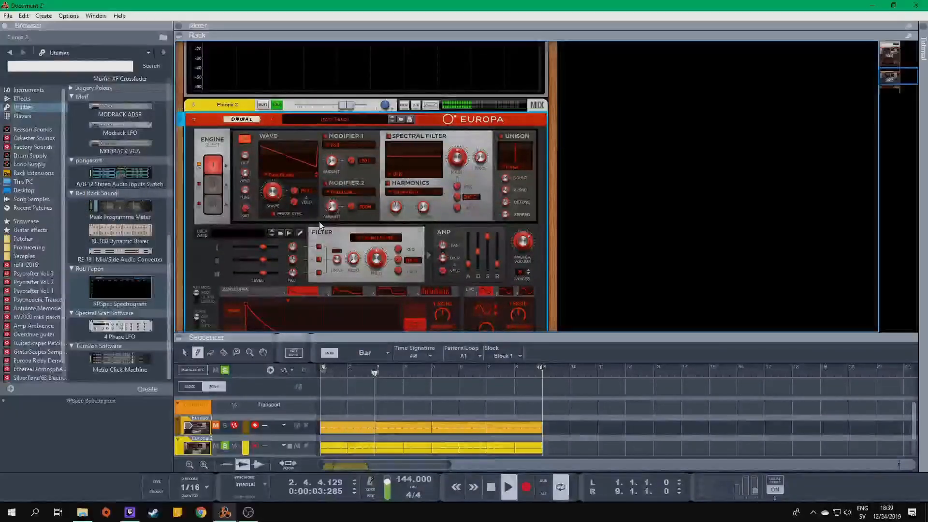
scroll(518, 276, "down", 3)
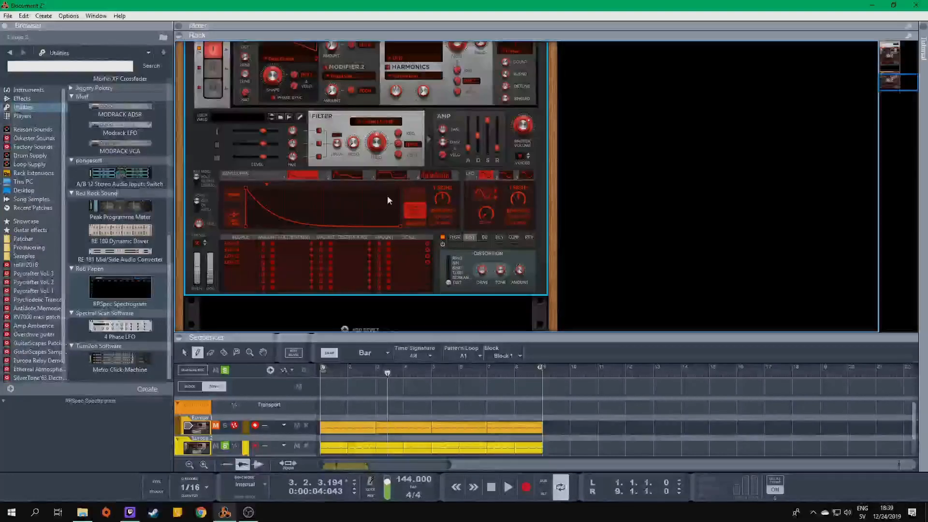
scroll(441, 280, "up", 3)
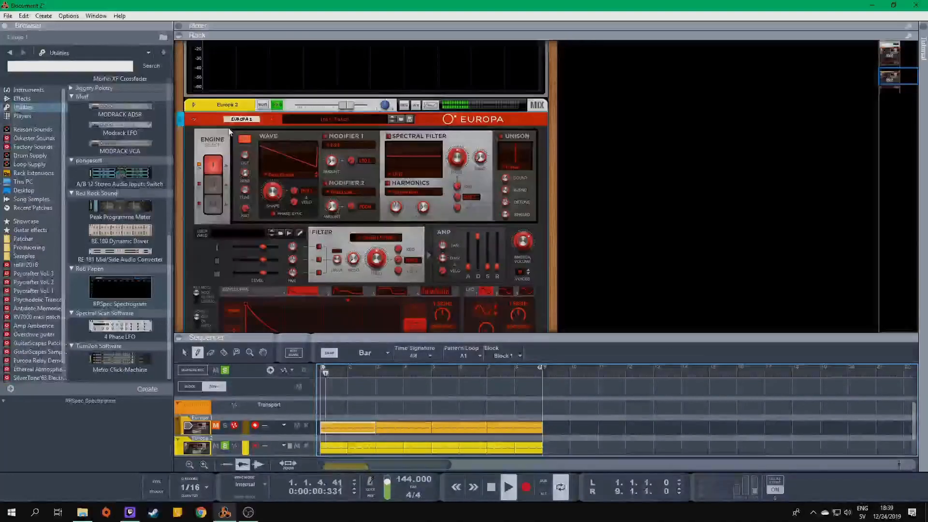
Give Engine 1 of the second Europa a sine wave, turn on Engine 2, and route both engines through the filter.
left_click(213, 184)
left_click(213, 164)
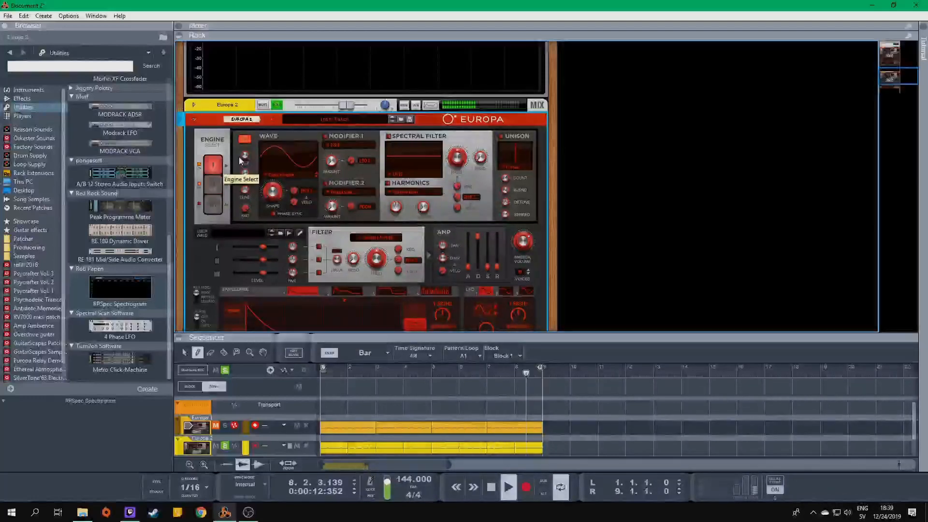
scroll(465, 230, "down", 1)
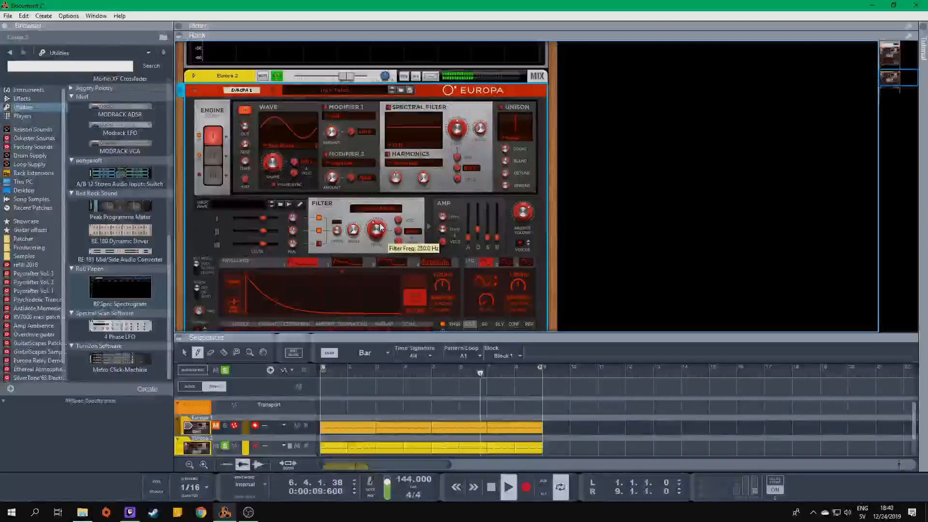
Stop playback and turn on phase sync for Engines 1 and 2 of the second Europa.
key("space")
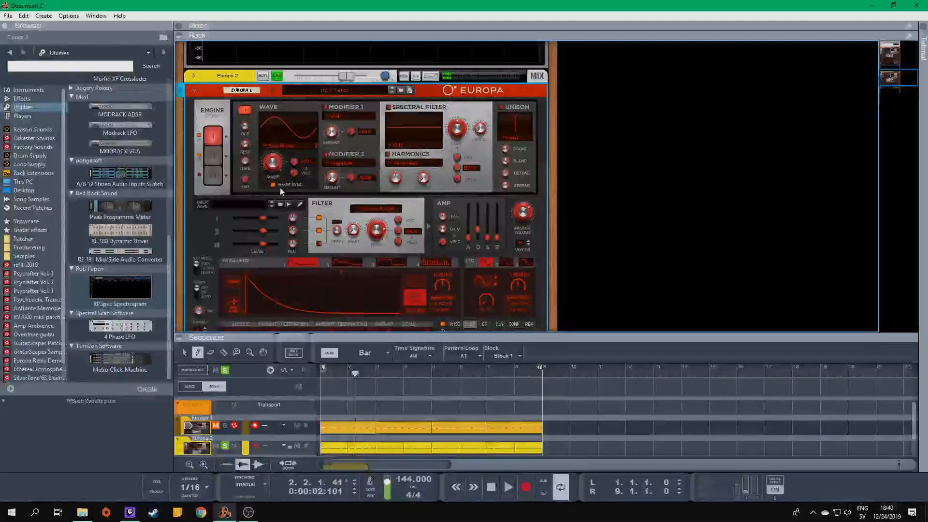
left_click(207, 154)
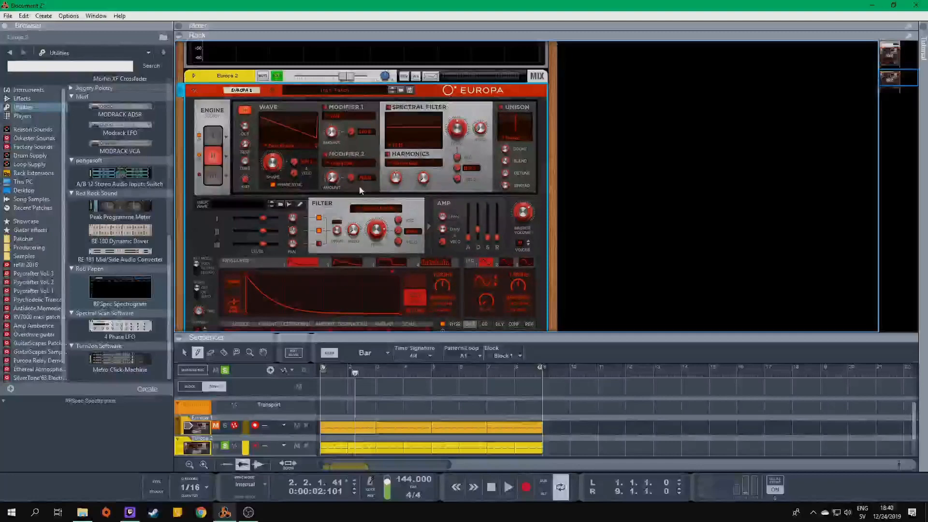
scroll(314, 152, "down", 3)
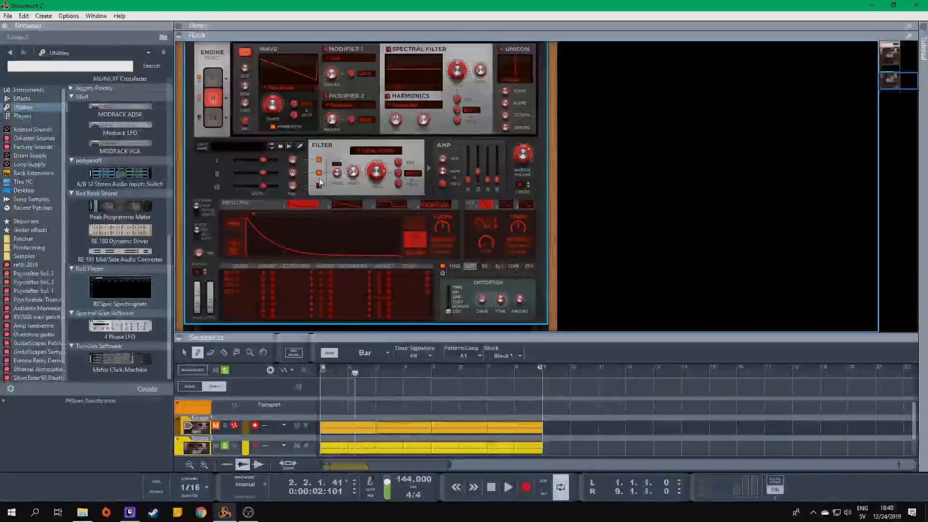
Assign Eng1 Level as the first modulation row's destination and pull the mixer levels of Engines 1 and 2 down.
left_click(295, 271)
mouse_move(360, 294)
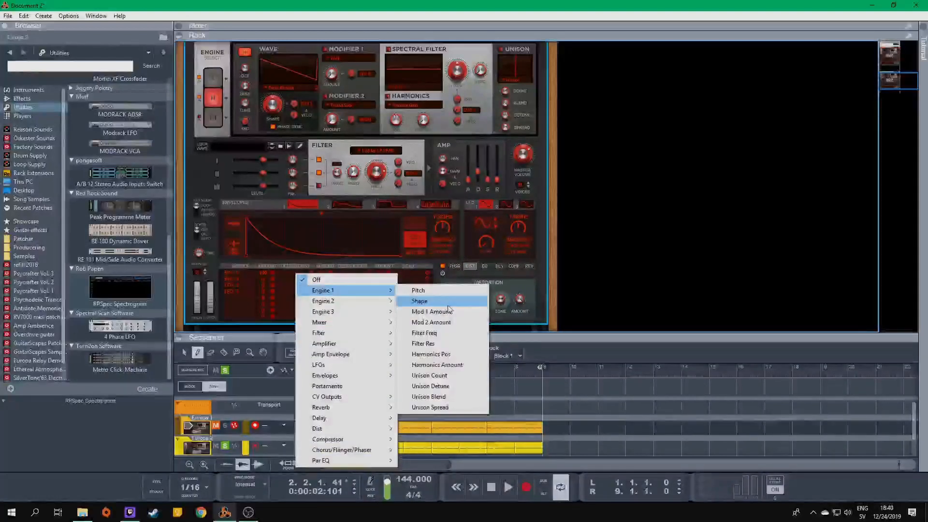
left_click(425, 321)
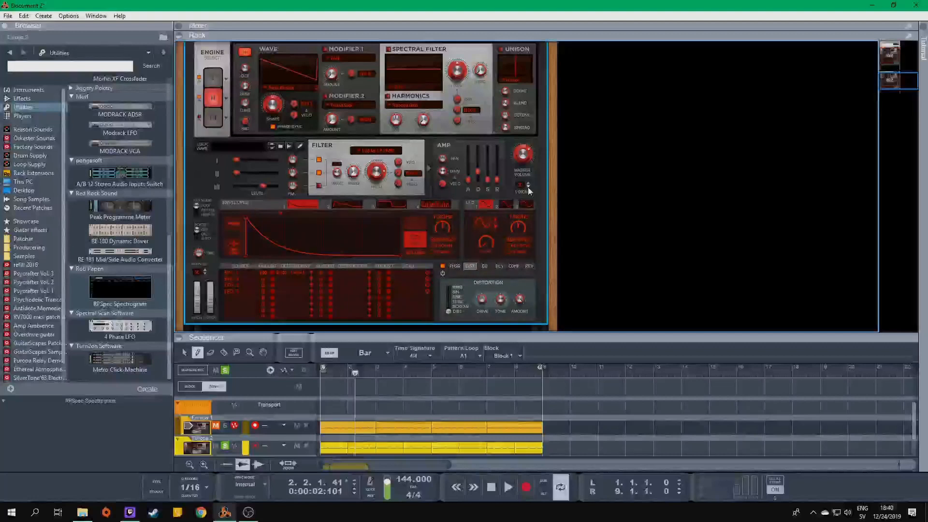
left_click(264, 367)
key("space")
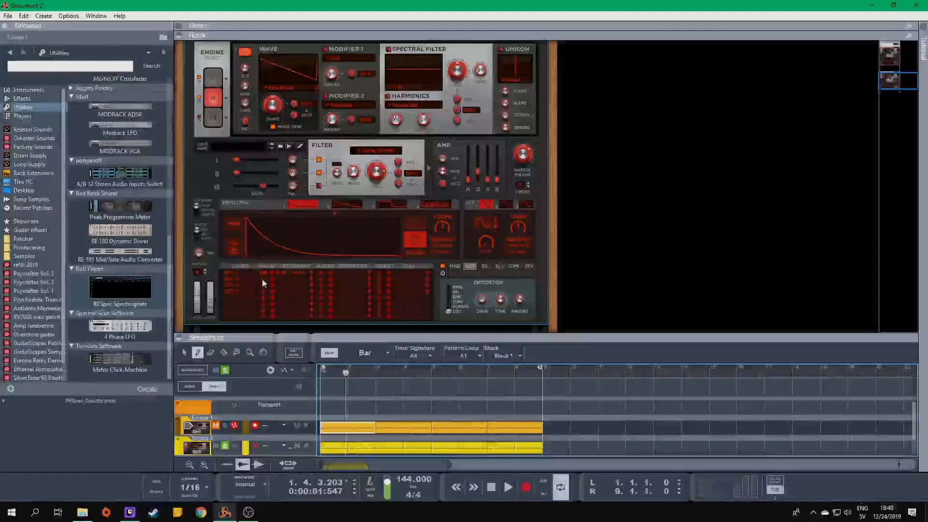
left_click_drag(262, 279, 264, 231)
left_click(286, 279)
mouse_move(362, 299)
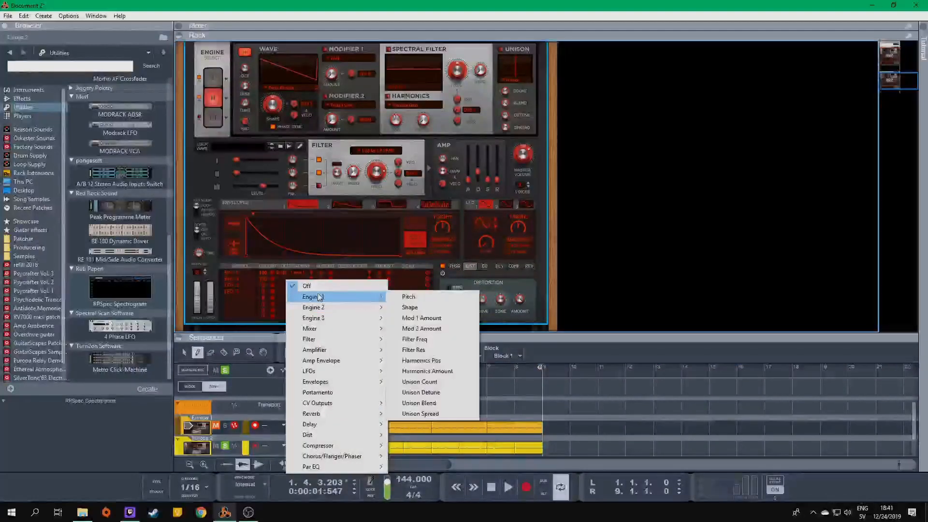
left_click(239, 280)
left_click(267, 277)
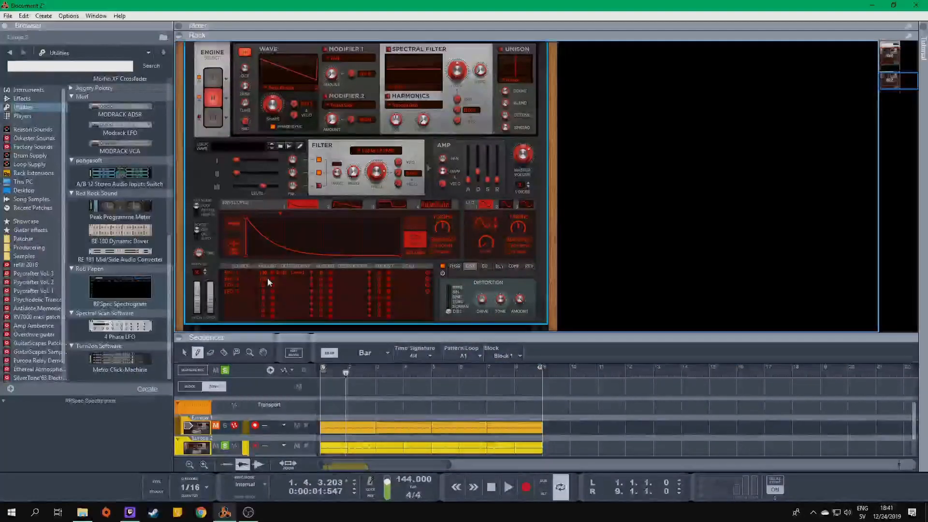
Assign Eng2 Level as the second destination in the first modulation row of the second Europa.
left_click(354, 273)
mouse_move(412, 303)
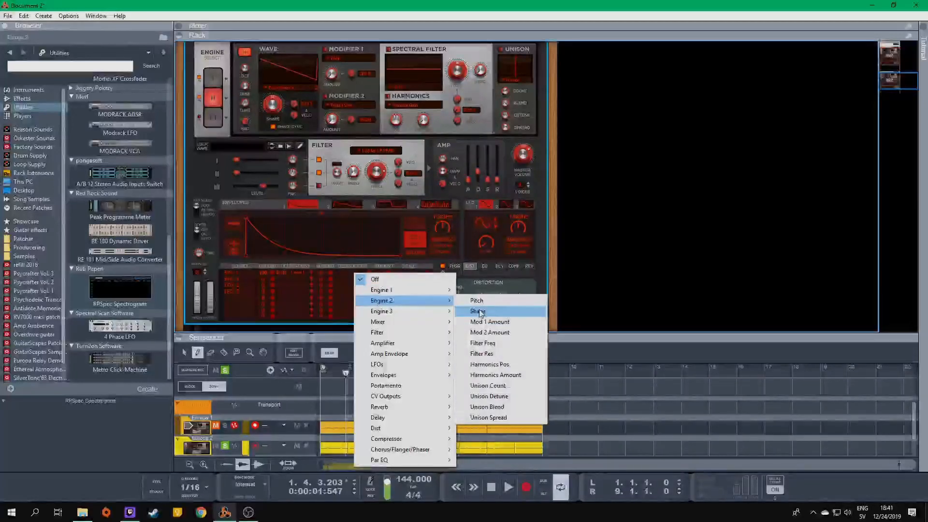
mouse_move(425, 322)
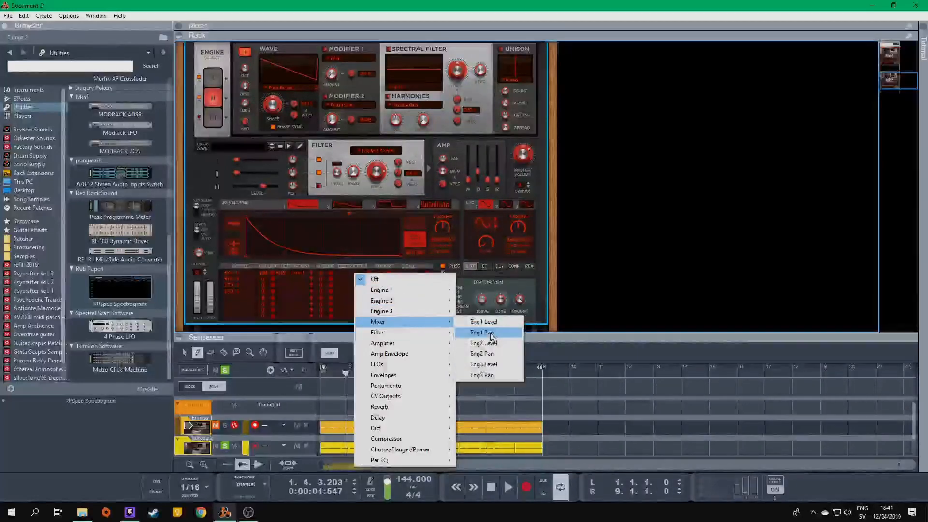
left_click(496, 343)
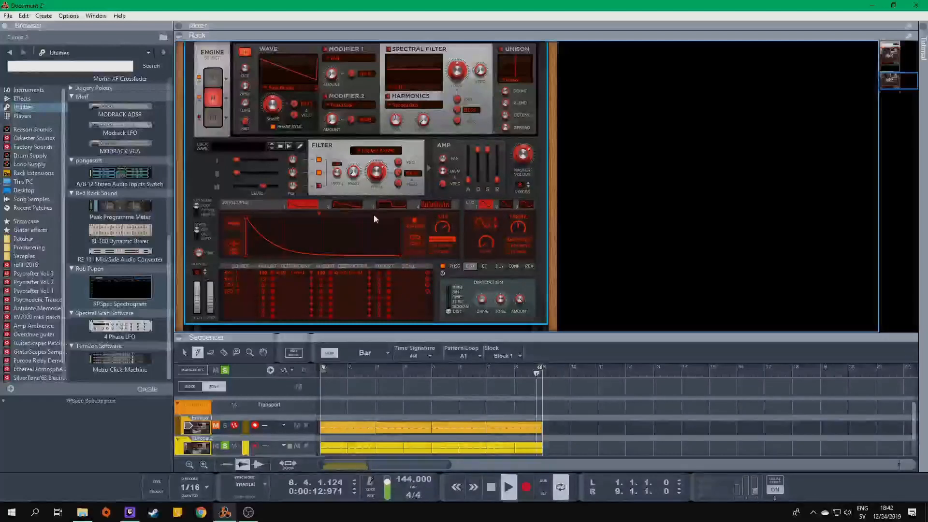
Reshape Envelope 2 of the second Europa into a steep decay that falls quickly to zero.
left_click(346, 206)
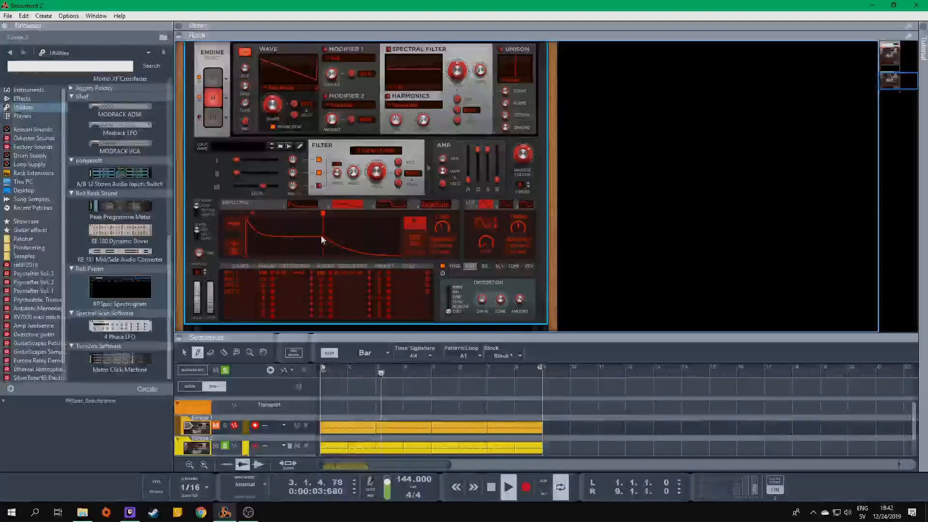
left_click_drag(321, 234, 323, 246)
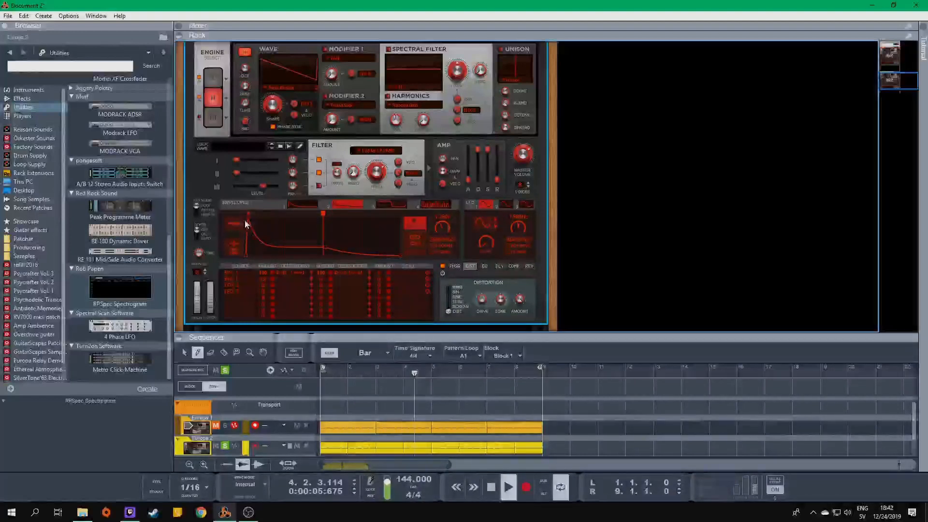
left_click_drag(246, 223, 235, 246)
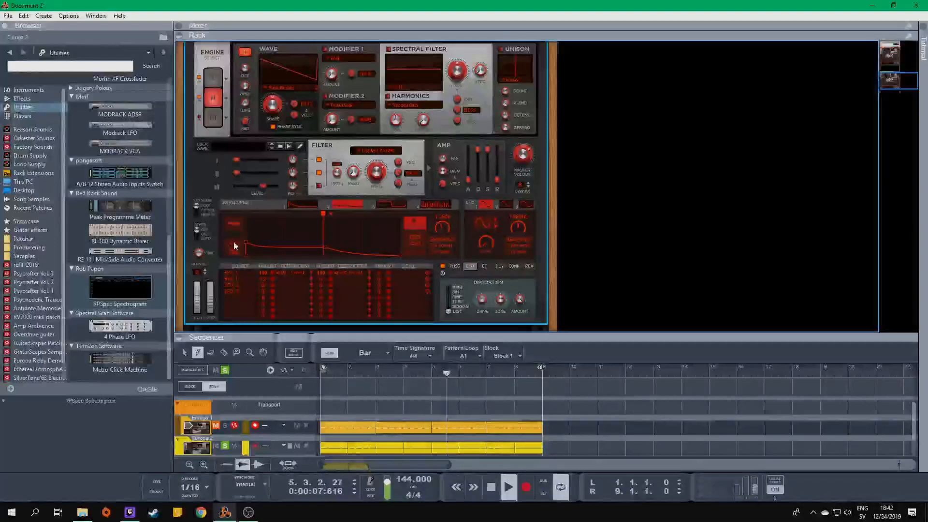
Set the second Europa's filter type to Ladder LP 24dB.
left_click(376, 150)
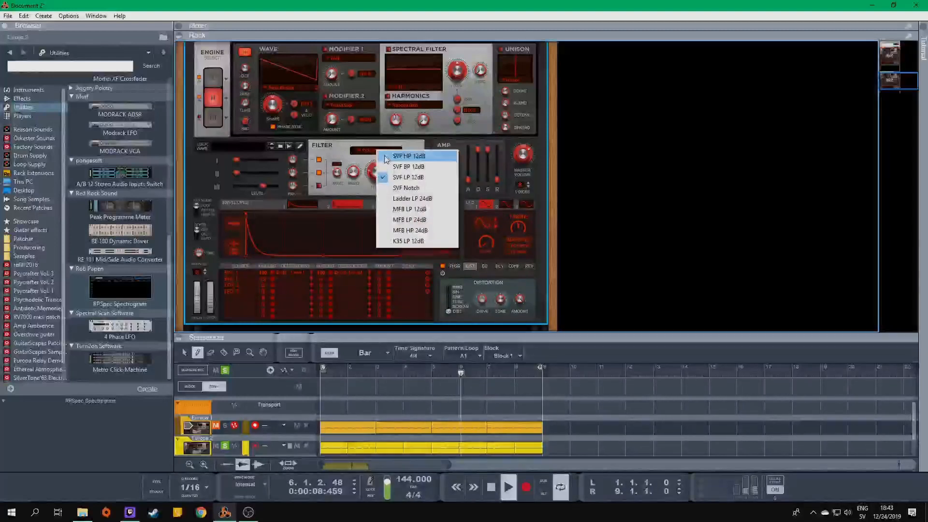
left_click(428, 198)
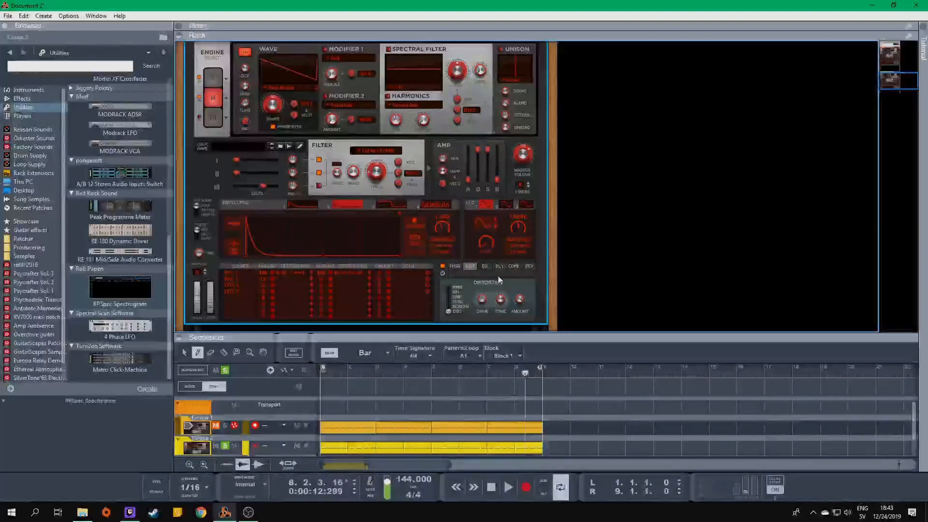
Turn on the second Europa's distortion with the Scream type and clear all track solos.
left_click(448, 307)
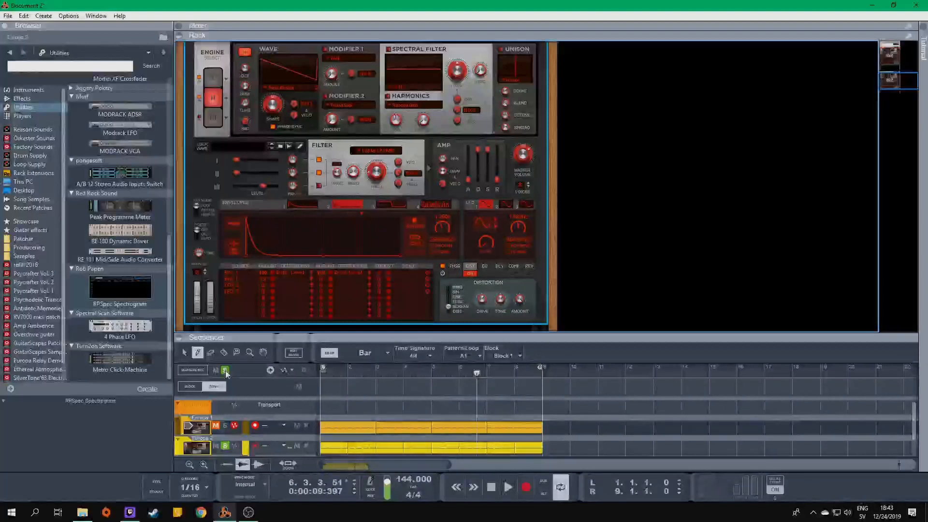
left_click(225, 370)
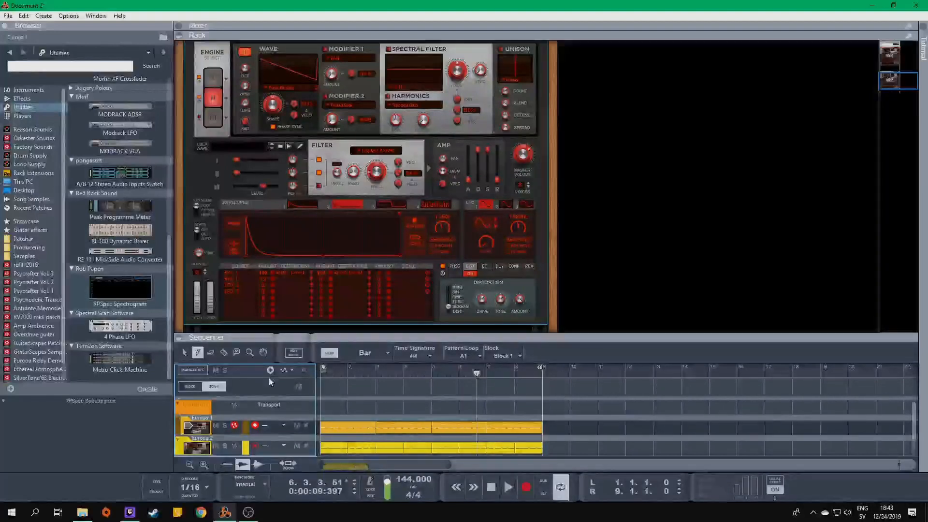
Add a Synchronous effect with the Long Sidechain patch below the second Europa and turn on that Europa's compressor.
scroll(266, 212, "down", 2)
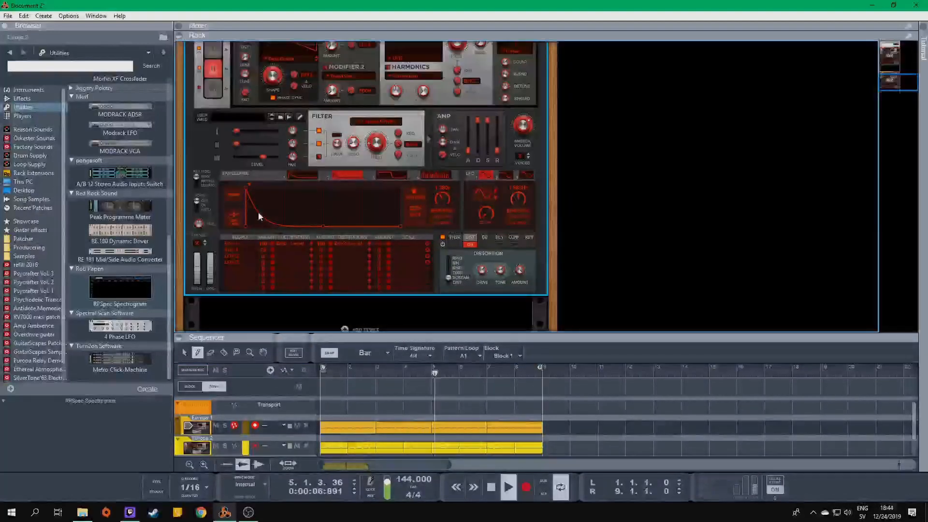
scroll(256, 216, "down", 4)
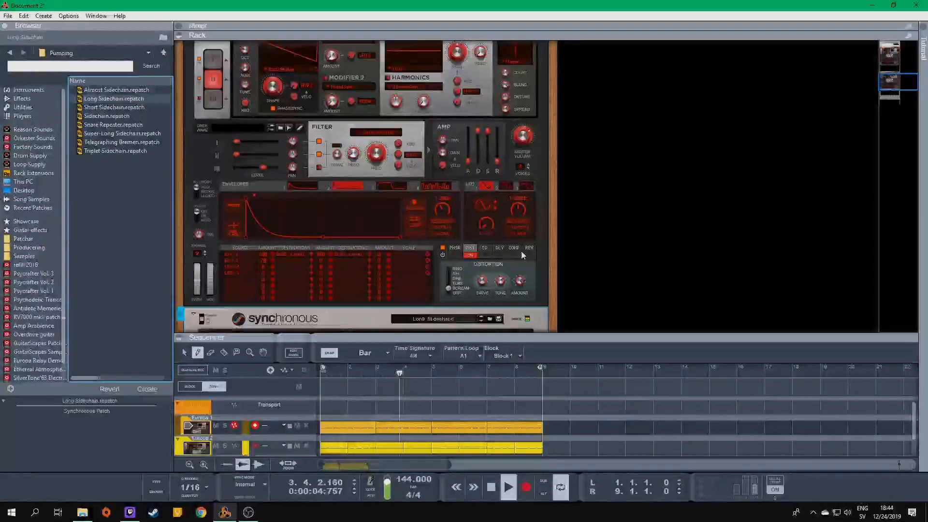
left_click(520, 250)
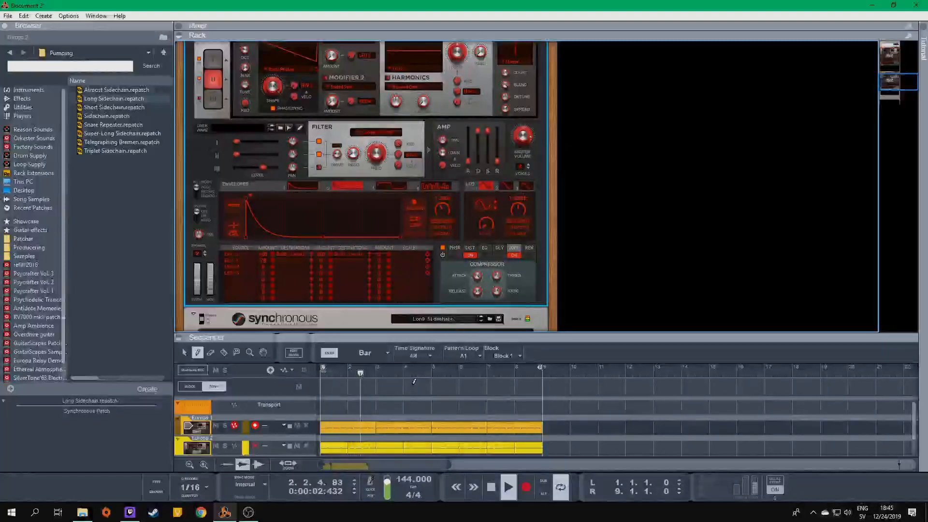
Open the Europa 2 clip for note editing in an enlarged sequencer area and stop playback.
double_click(425, 448)
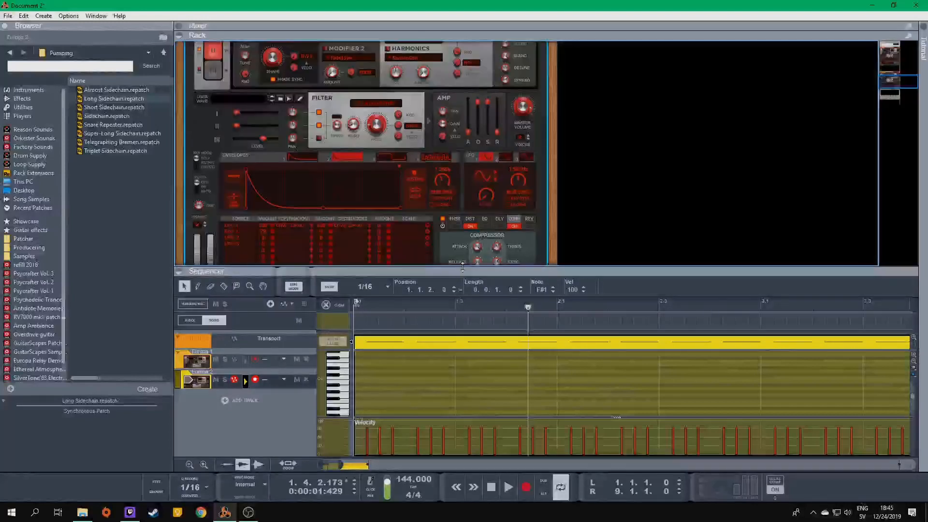
left_click_drag(462, 269, 463, 125)
key("space")
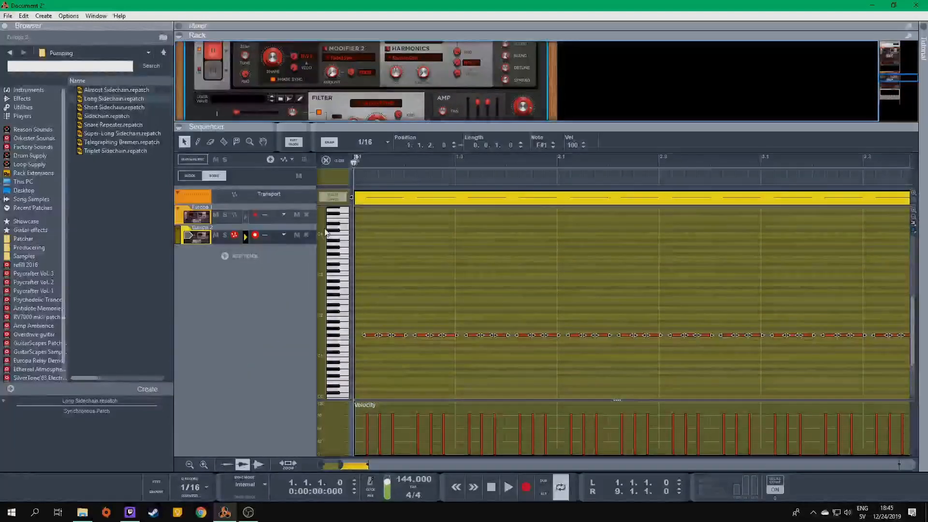